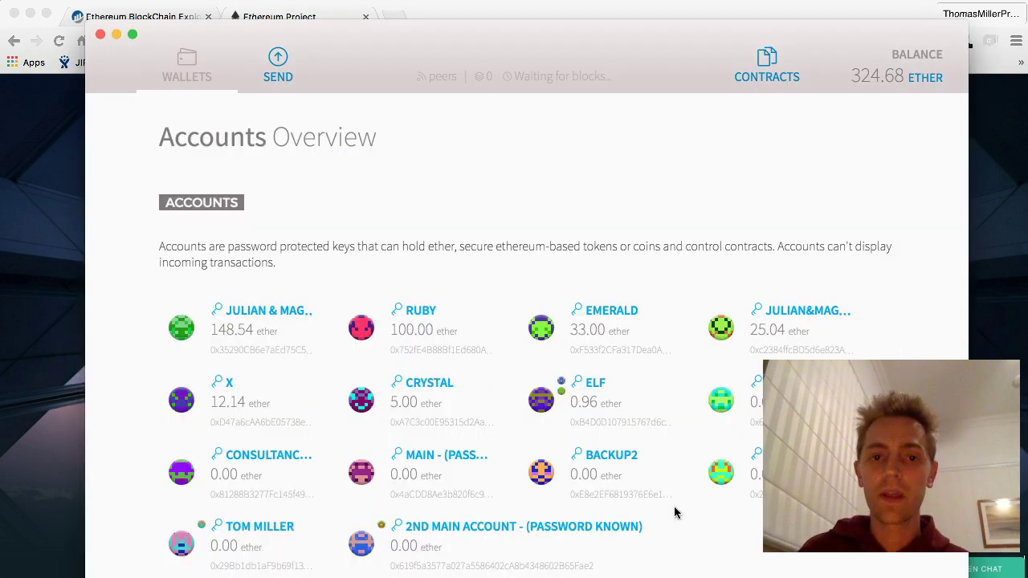
- Check which network the wallet is set to use
left_click(299, 1)
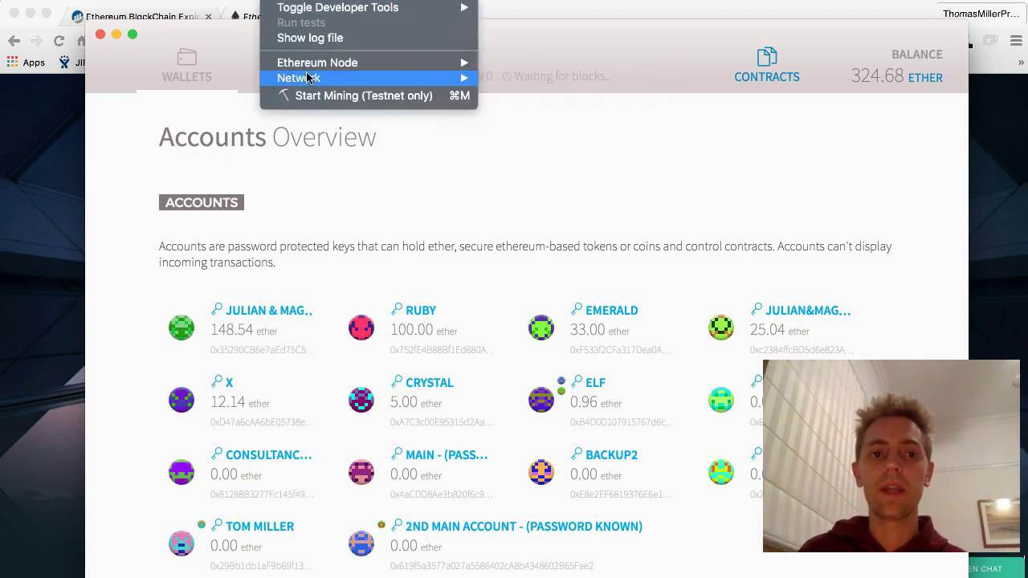
mouse_move(299, 78)
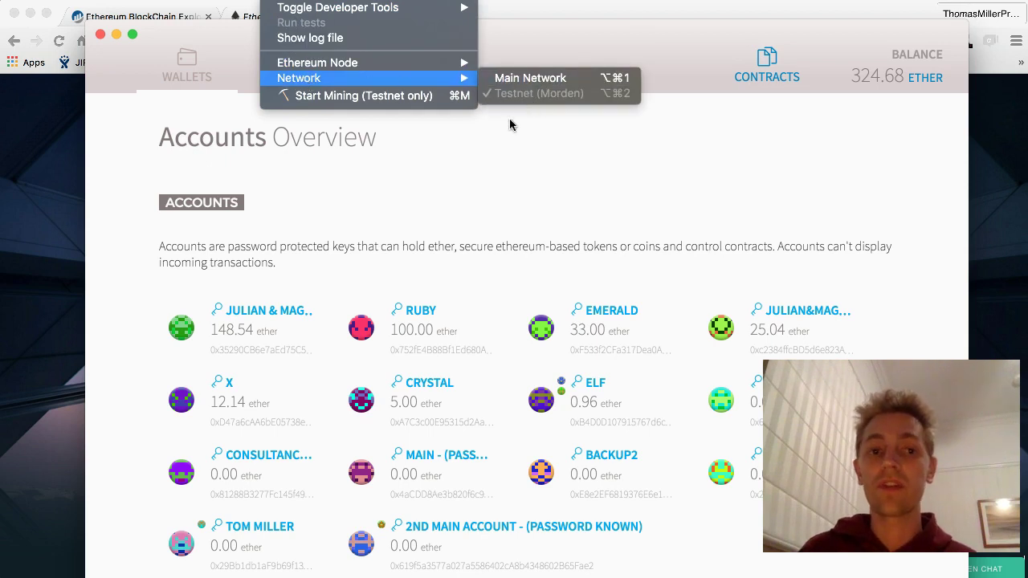
left_click(587, 180)
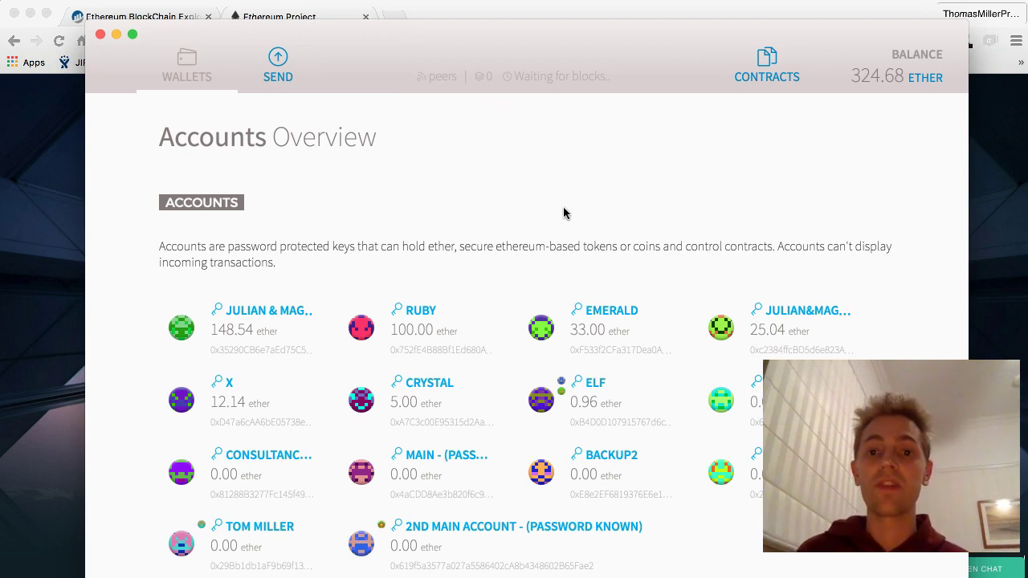
- Open the form for deploying a new contract from the wallet's contracts overview
left_click(765, 69)
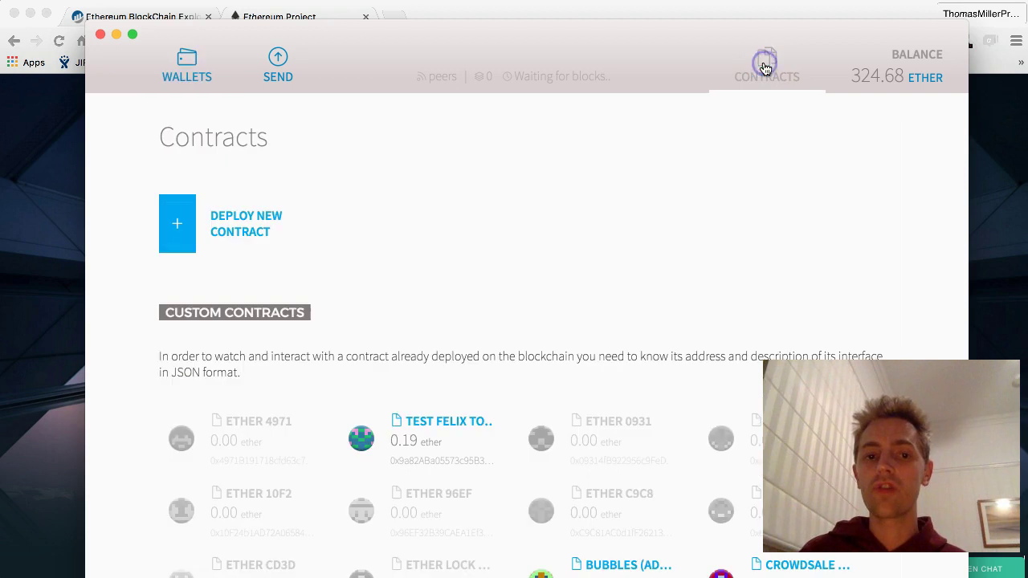
scroll(655, 417, "down", 1)
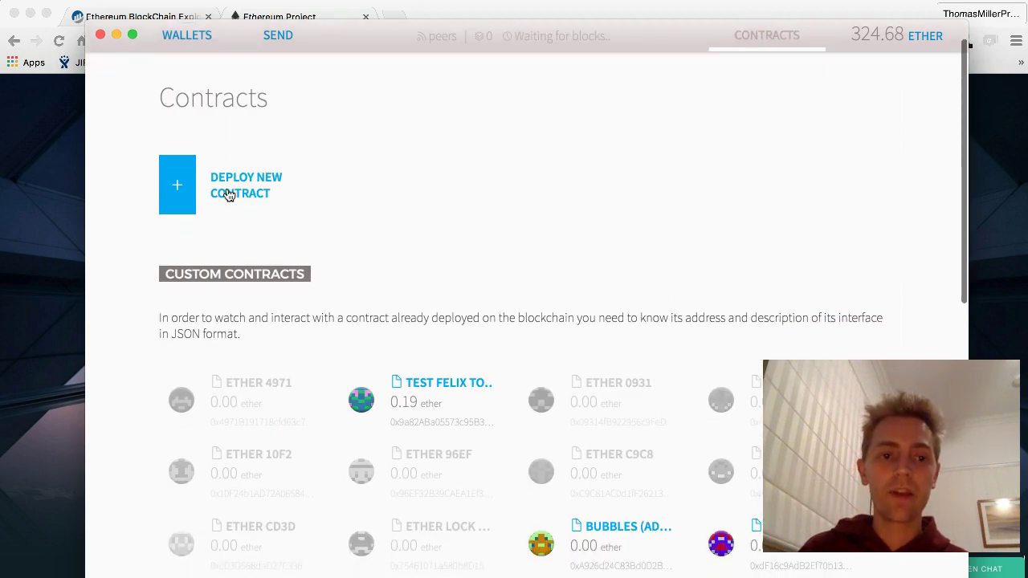
left_click(177, 181)
scroll(553, 334, "down", 5)
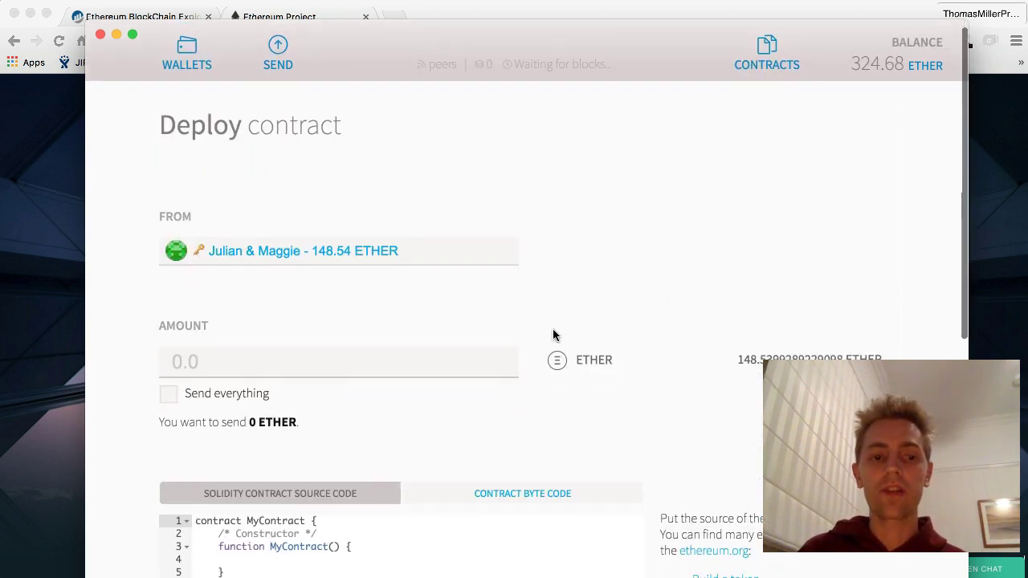
- Switch to the ethereum.org page in the browser and open its guide to issuing your own token
left_click(50, 191)
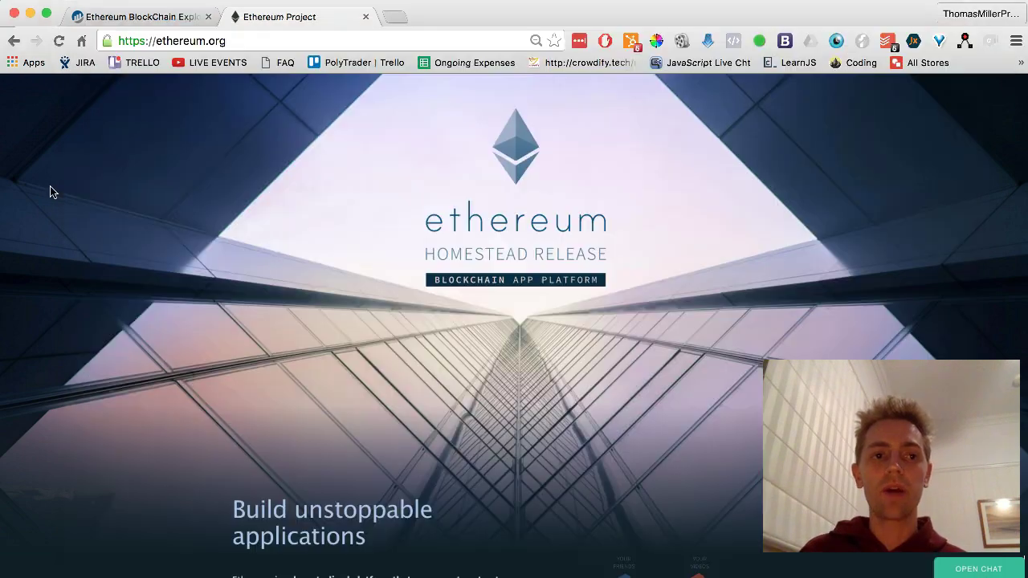
scroll(502, 262, "down", 10)
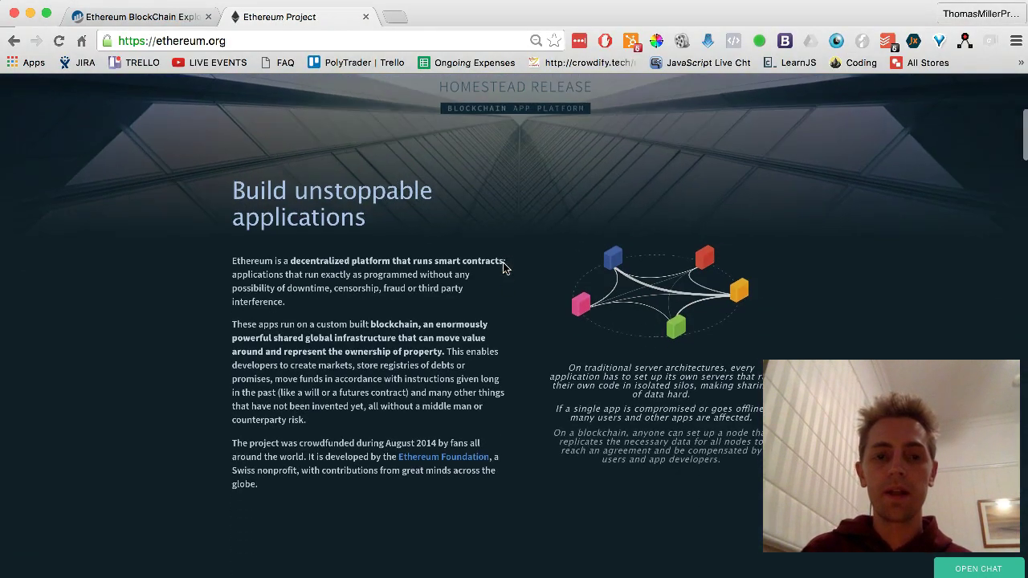
scroll(522, 393, "down", 10)
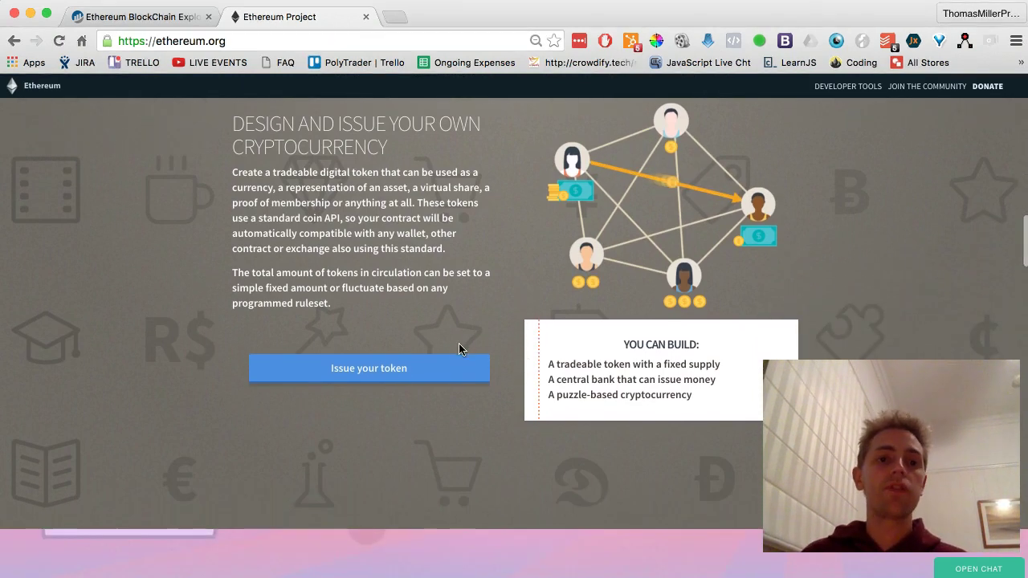
left_click(371, 377)
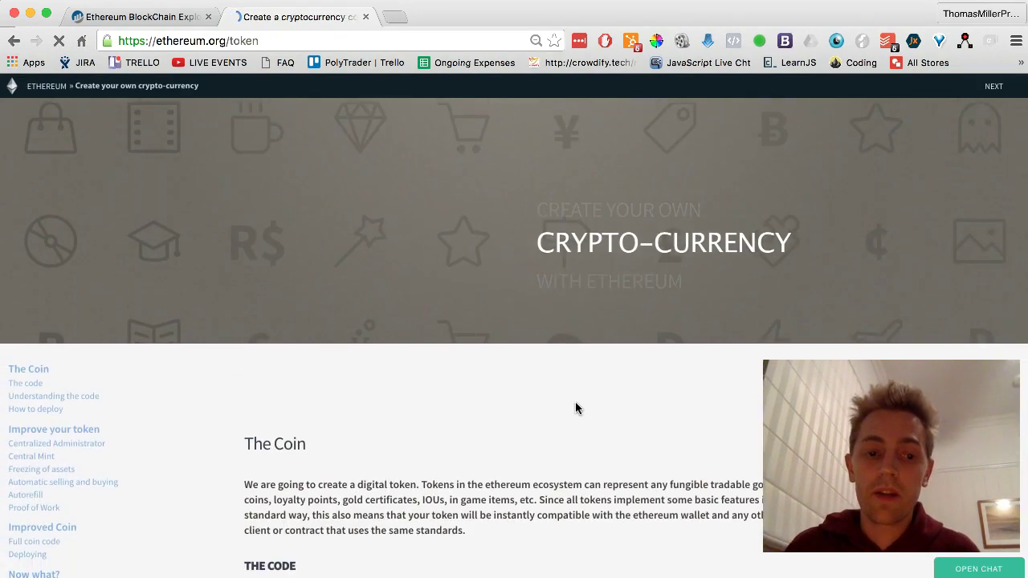
- Go to the Full coin code section of the token guide and copy its entire code listing
scroll(575, 407, "down", 5)
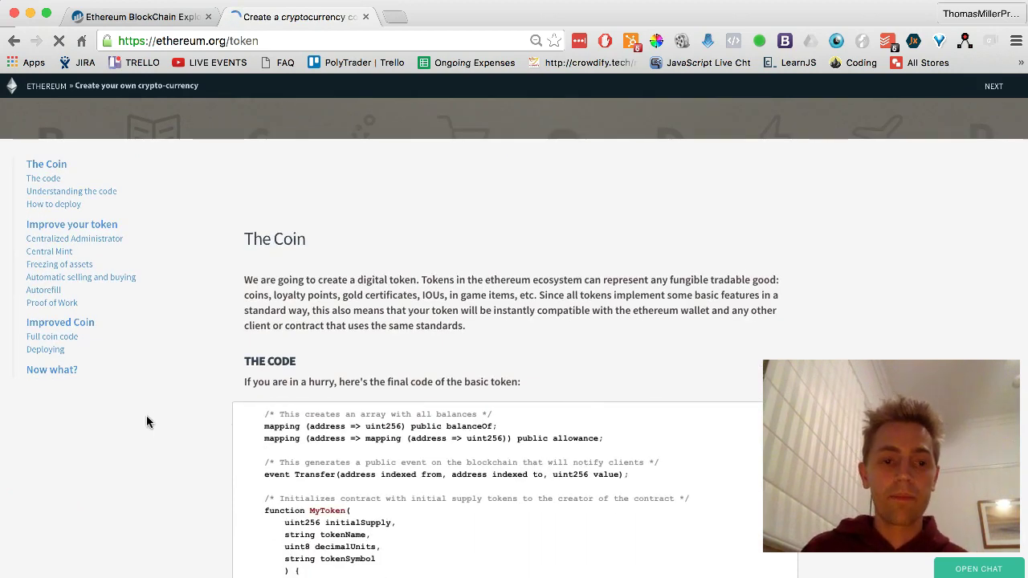
scroll(146, 417, "down", 10)
scroll(345, 279, "down", 5)
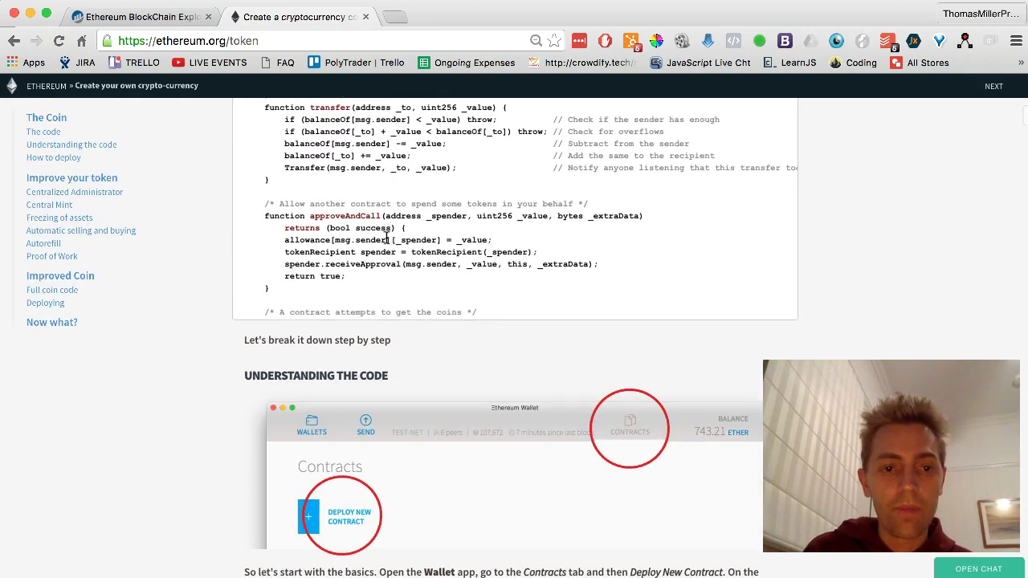
scroll(386, 237, "up", 5)
scroll(386, 238, "up", 5)
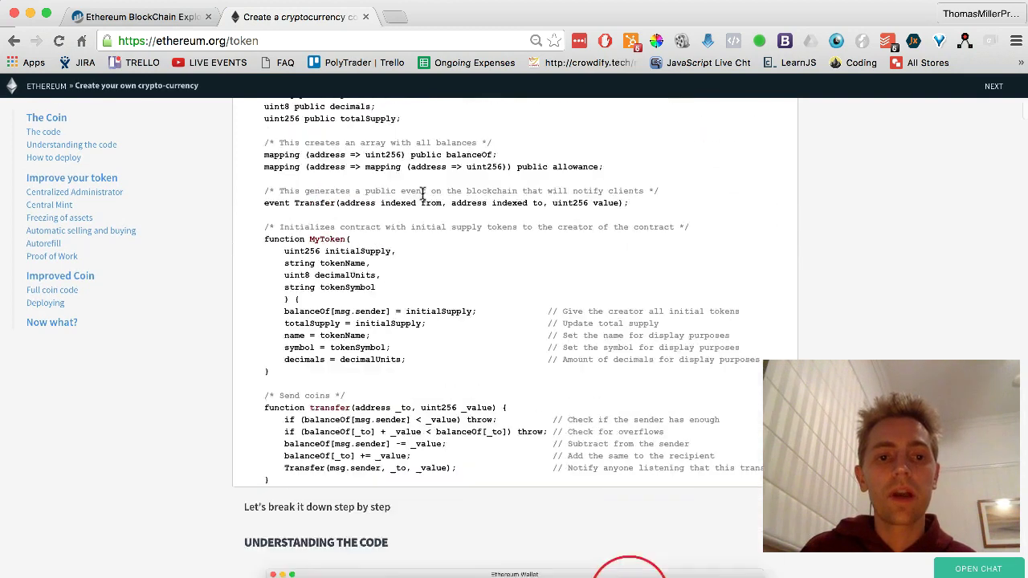
scroll(196, 372, "down", 15)
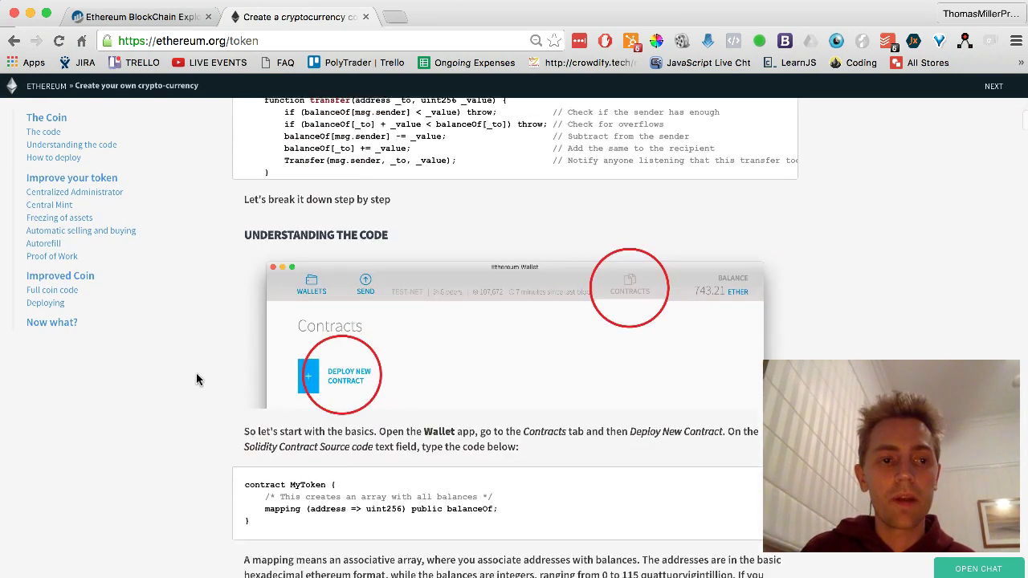
left_click(52, 290)
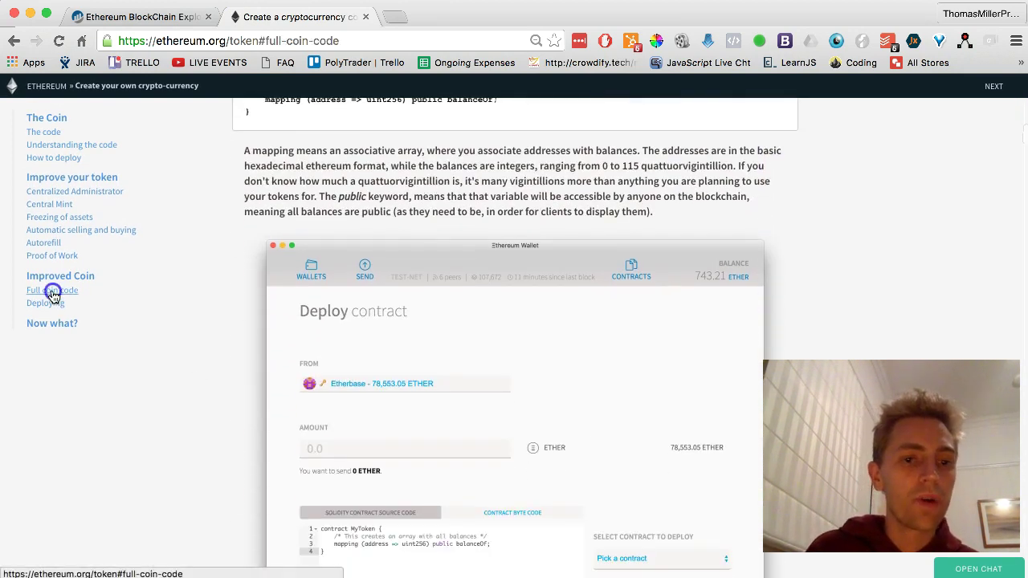
scroll(449, 321, "down", 4)
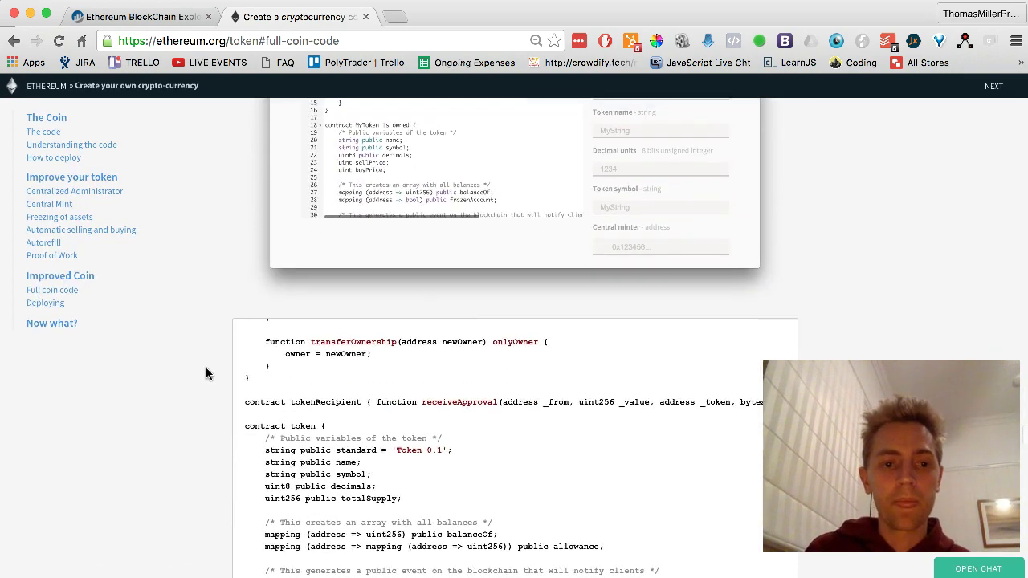
scroll(285, 265, "down", 3)
scroll(303, 253, "up", 4)
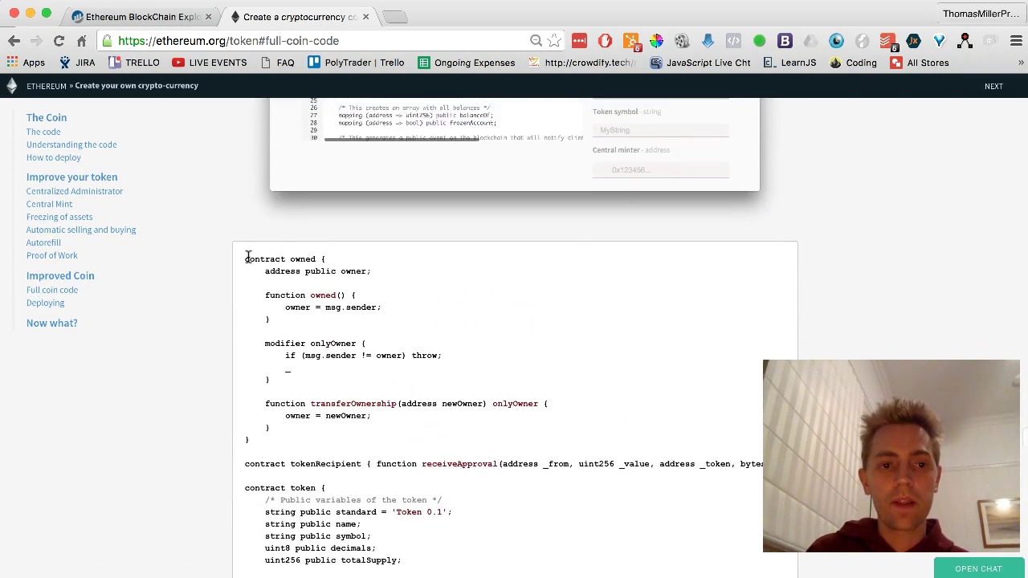
left_click_drag(245, 254, 462, 418)
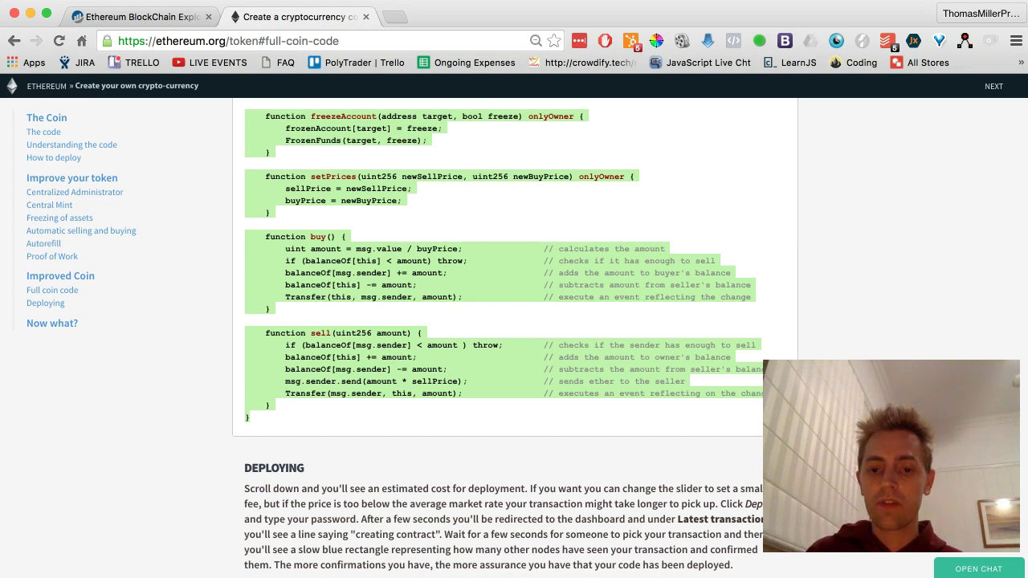
- Switch to Ethereum Wallet and replace the default Solidity source code with the copied full coin code
key("super+Tab")
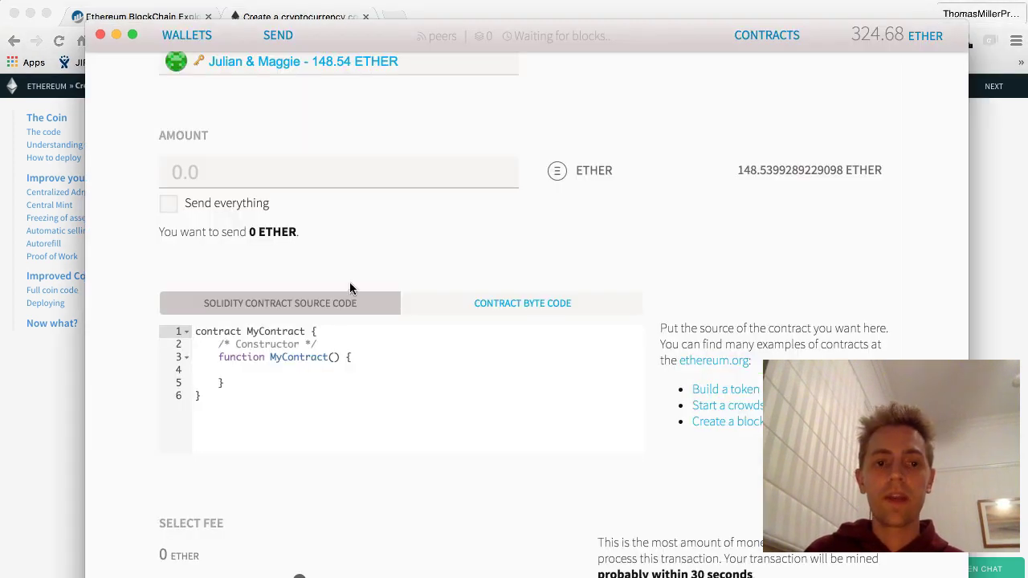
scroll(441, 318, "up", 5)
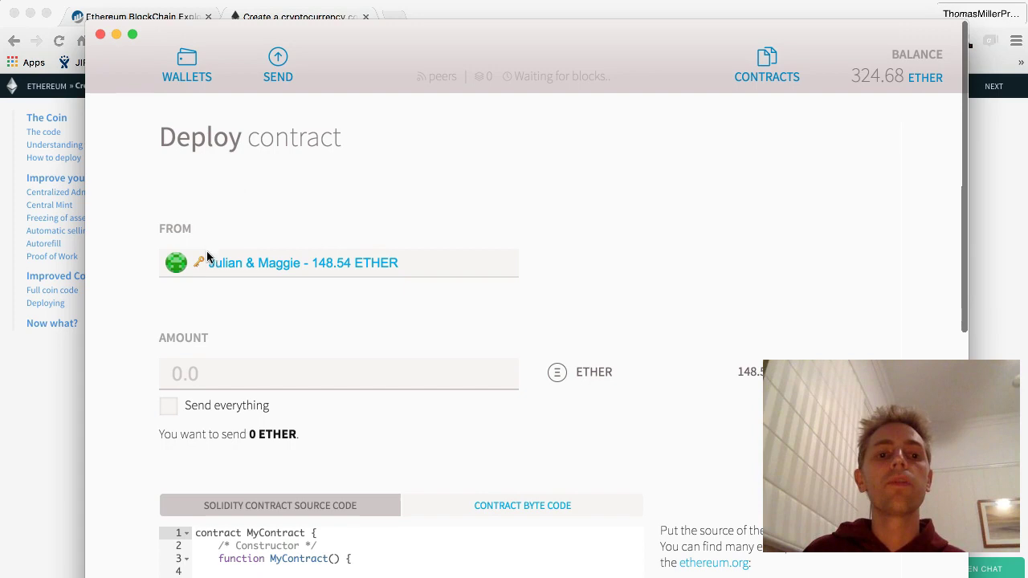
scroll(447, 388, "down", 5)
left_click_drag(214, 348, 187, 282)
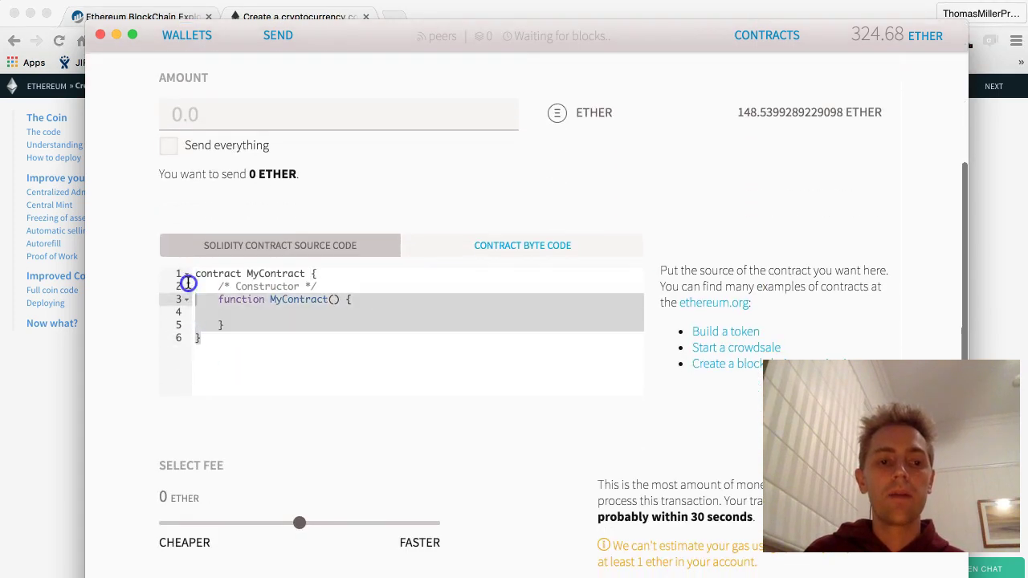
key("super+a")
key("super+v")
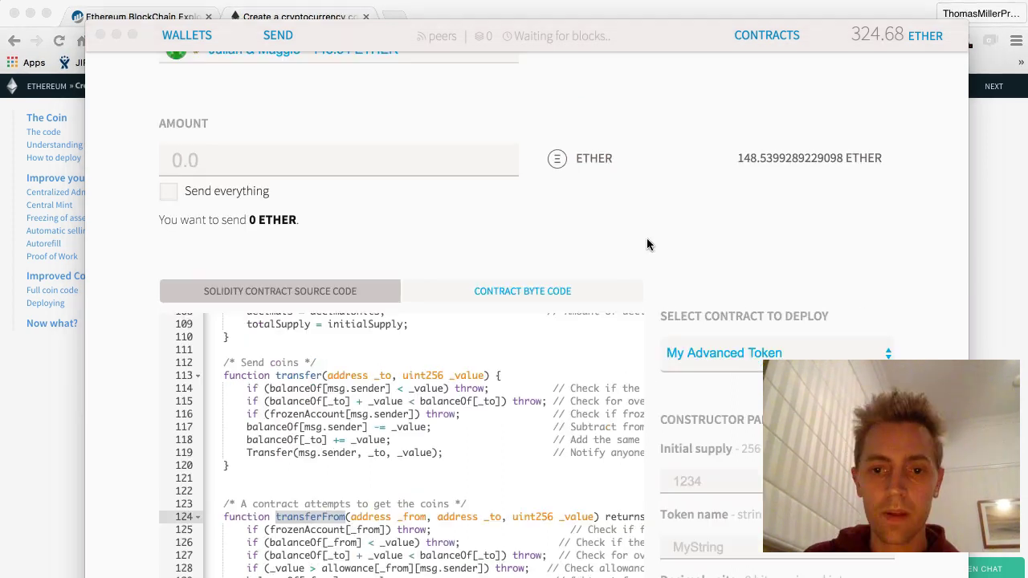
- Choose My Advanced Token as the contract to deploy
scroll(649, 378, "down", 3)
left_click(714, 270)
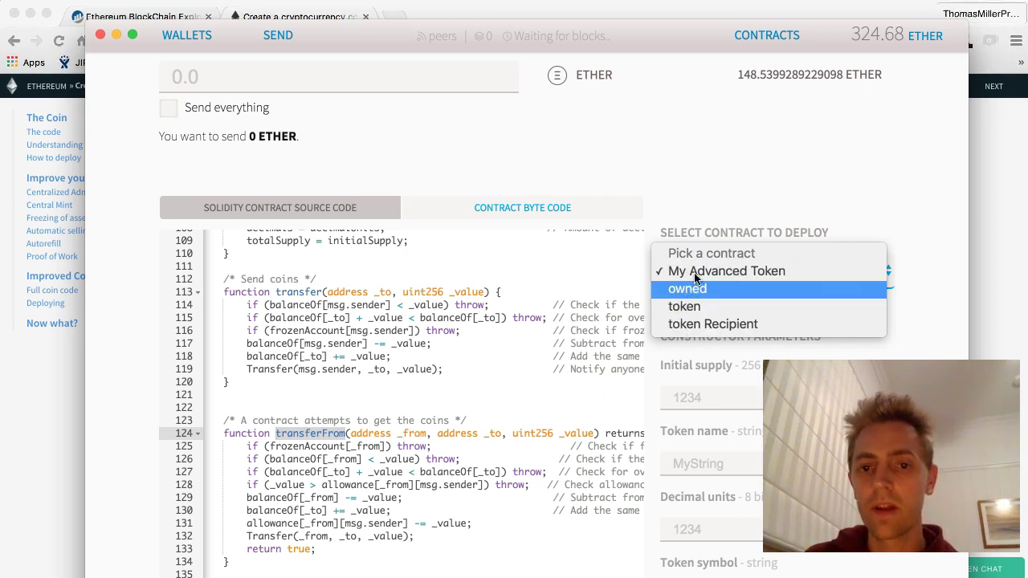
left_click(733, 271)
- Examine the pasted source code, especially the MyAdvancedToken contract declaration and its variables
scroll(677, 396, "down", 5)
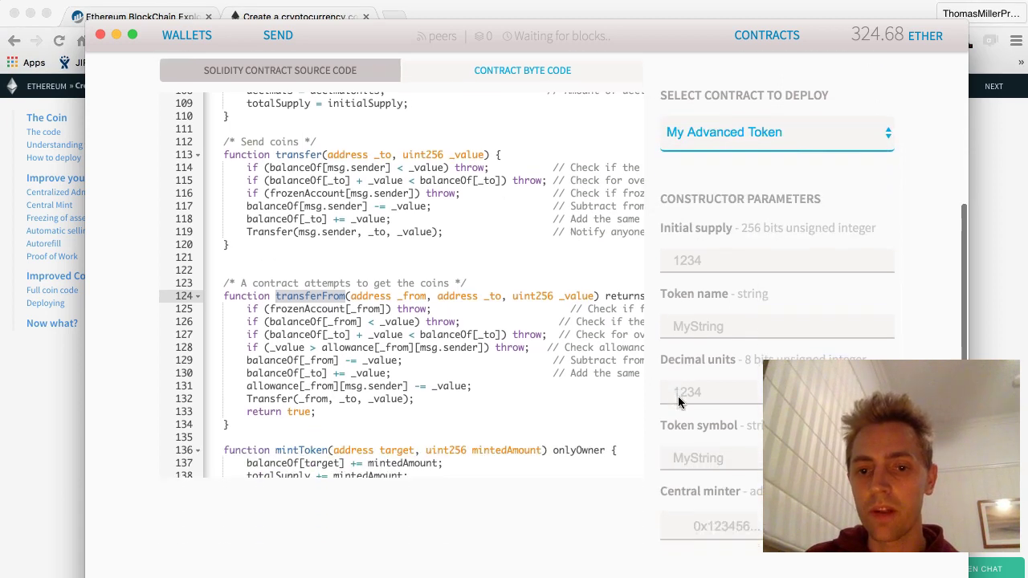
scroll(368, 312, "down", 6)
scroll(368, 312, "down", 3)
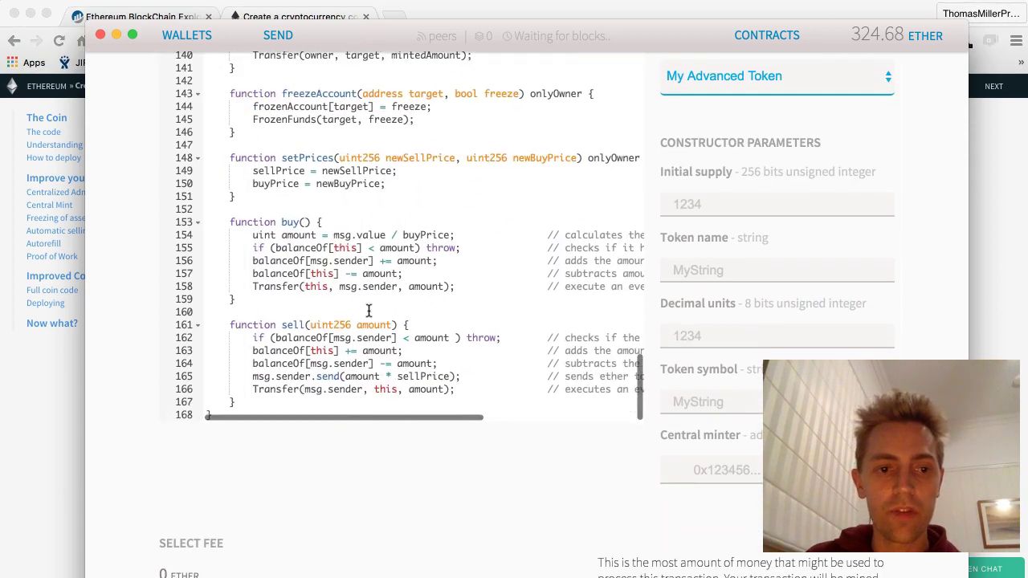
scroll(368, 312, "up", 8)
scroll(368, 313, "up", 10)
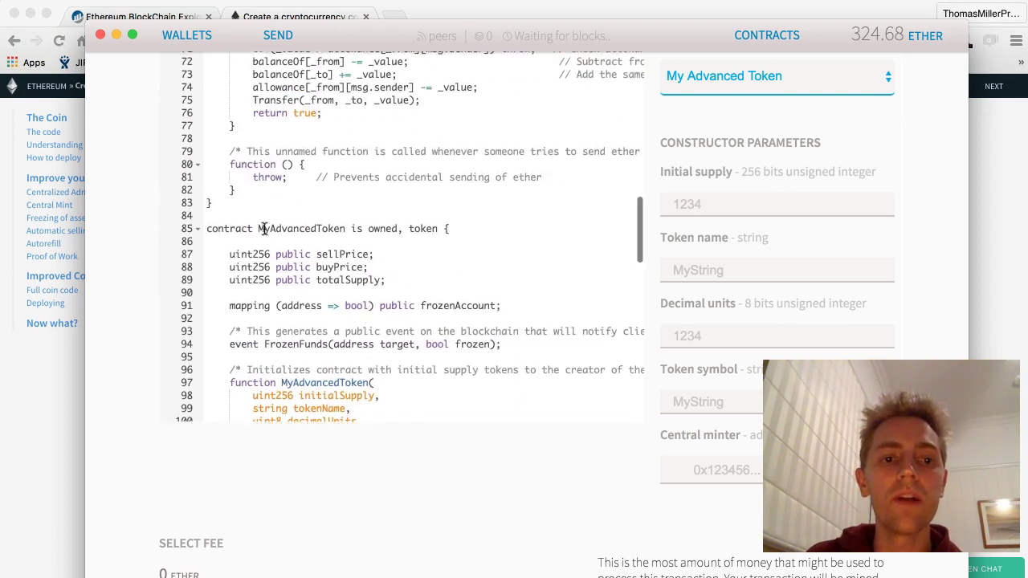
left_click_drag(258, 228, 345, 228)
left_click(345, 228)
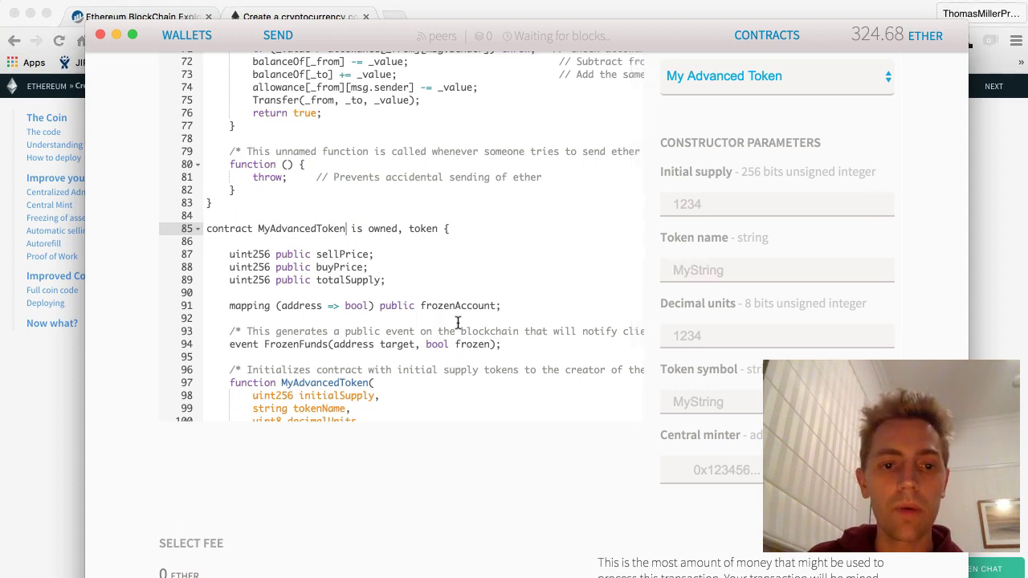
scroll(458, 323, "down", 3)
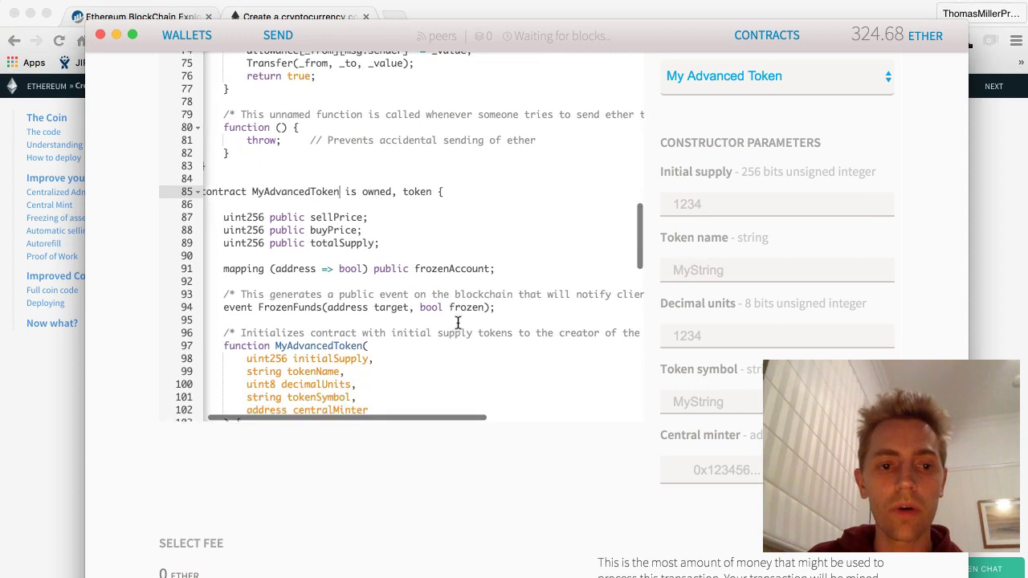
- Review the Decimal units, Token symbol and Central minter parameter fields alongside the MyAdvancedToken constructor and the rest of the code
left_click(688, 338)
scroll(685, 393, "down", 2)
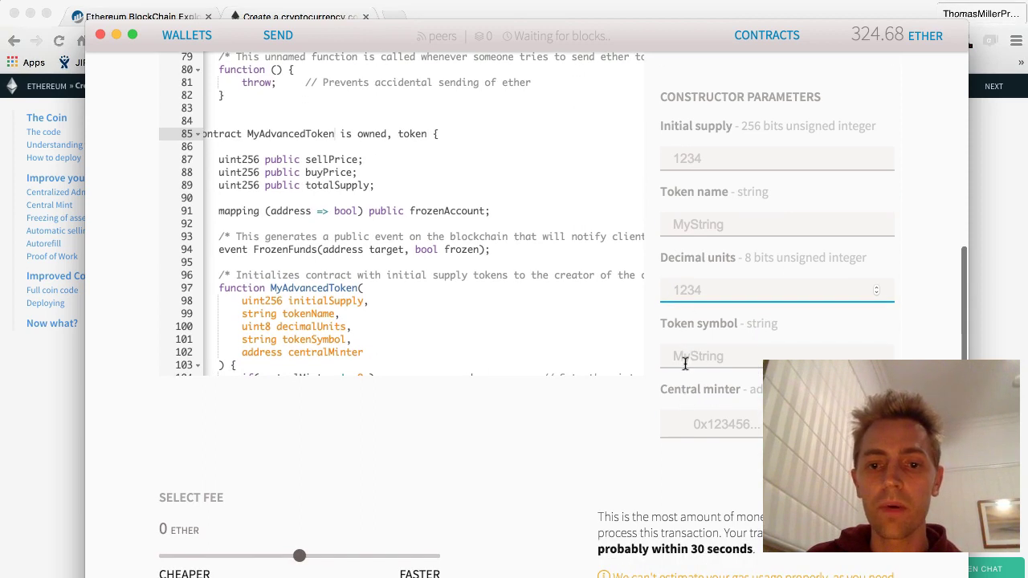
left_click(684, 364)
scroll(694, 388, "down", 2)
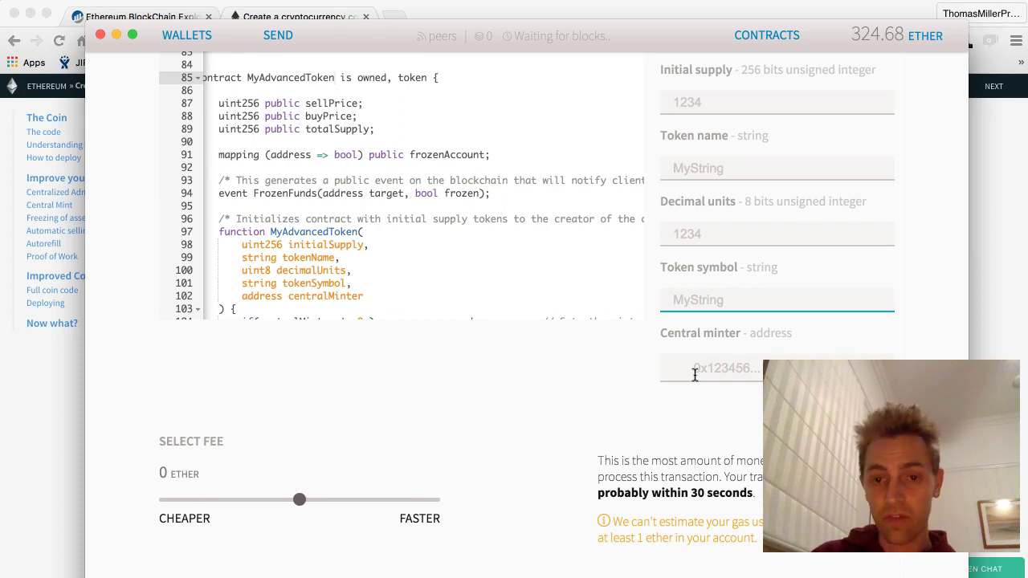
scroll(669, 372, "down", 1)
scroll(462, 215, "up", 5)
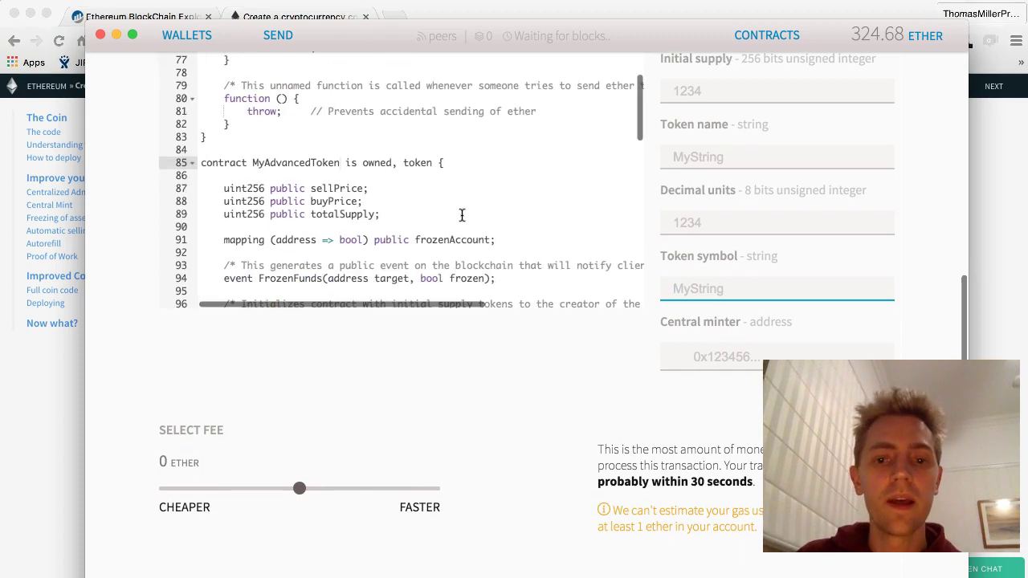
scroll(461, 215, "down", 5)
left_click(684, 358)
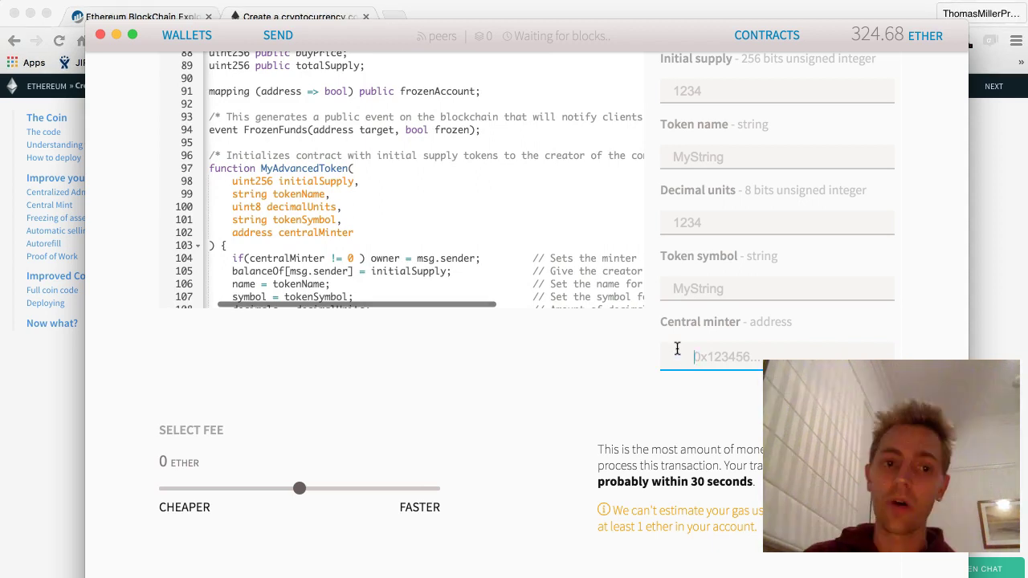
scroll(654, 314, "up", 10)
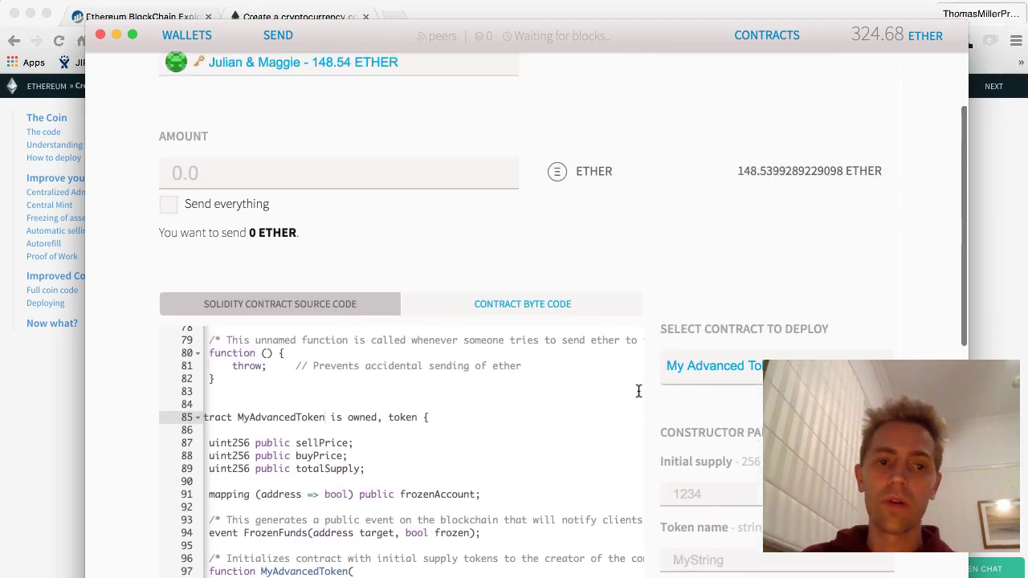
scroll(638, 391, "up", 6)
scroll(638, 391, "up", 1)
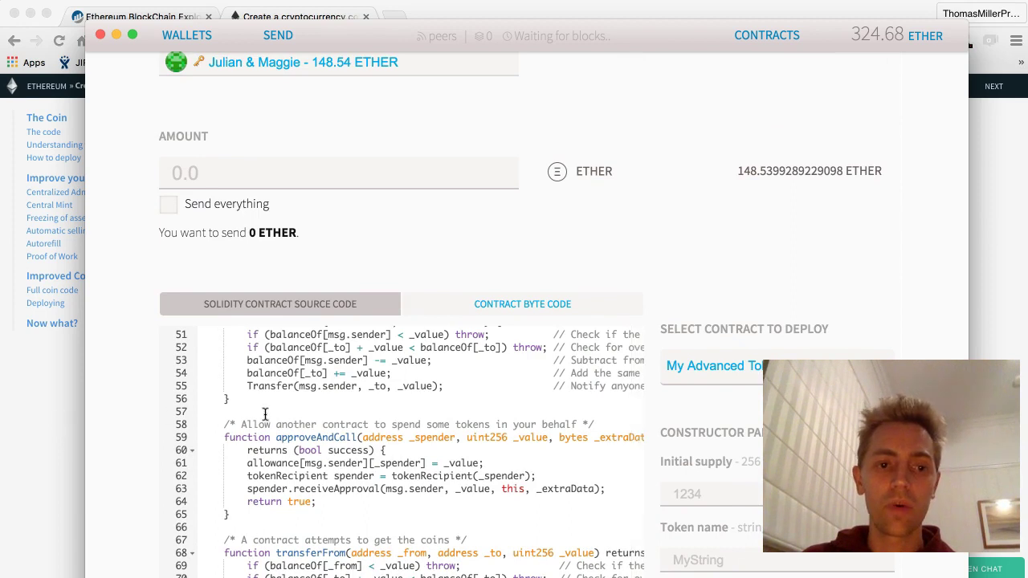
- Switch to the browser and return from the token guide to the ethereum.org home page
left_click(75, 391)
scroll(462, 318, "up", 3)
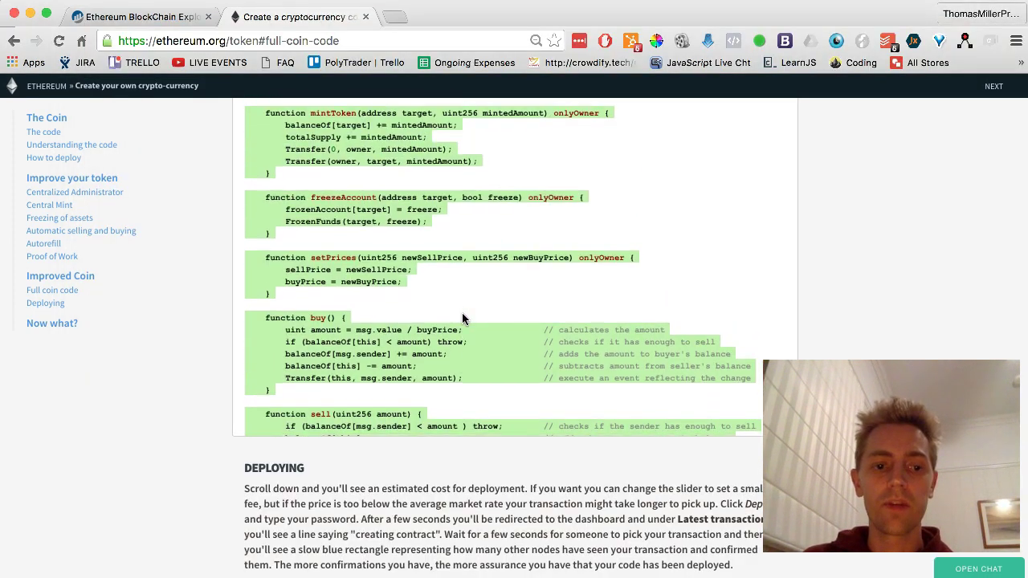
left_click(14, 40)
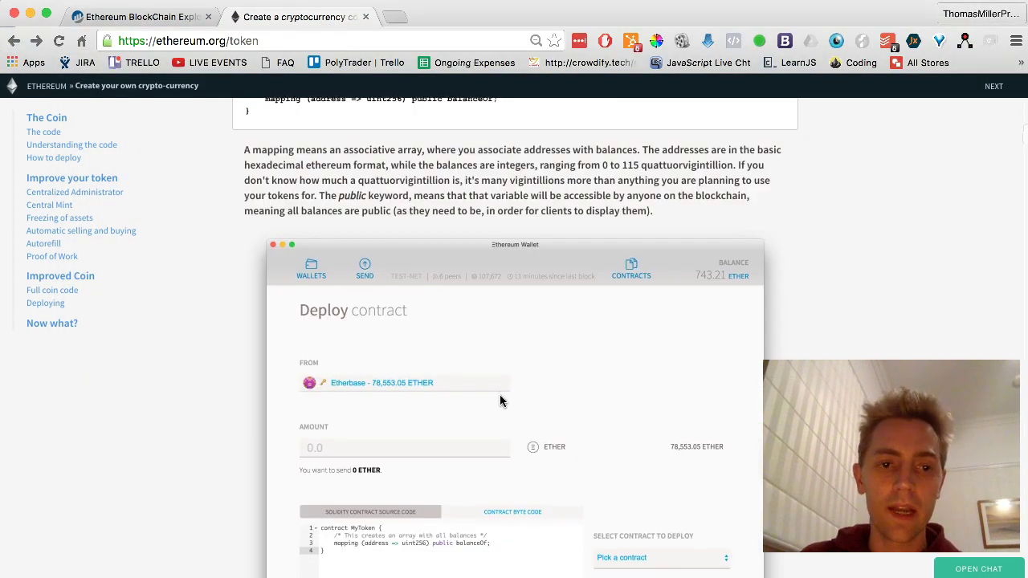
scroll(499, 395, "down", 6)
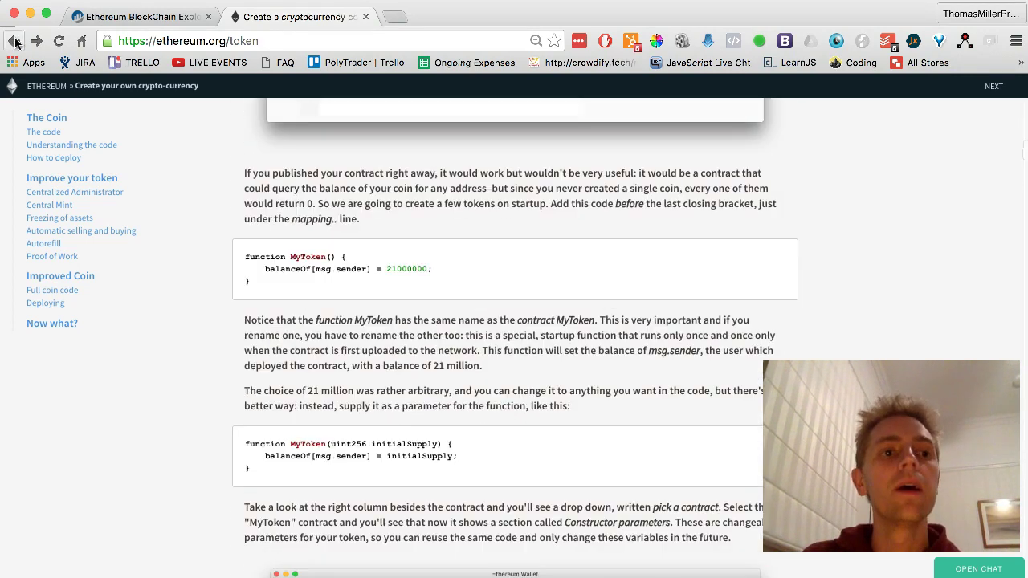
left_click(15, 41)
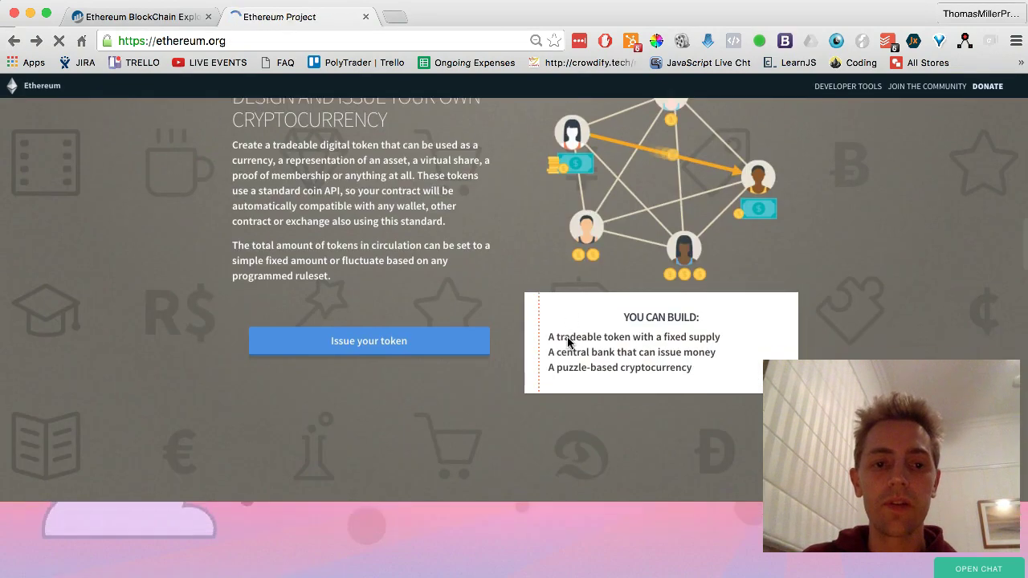
- Read the home page sections on kickstarting a project with a trustless crowdsale and creating a democratic autonomous organization
scroll(567, 341, "down", 6)
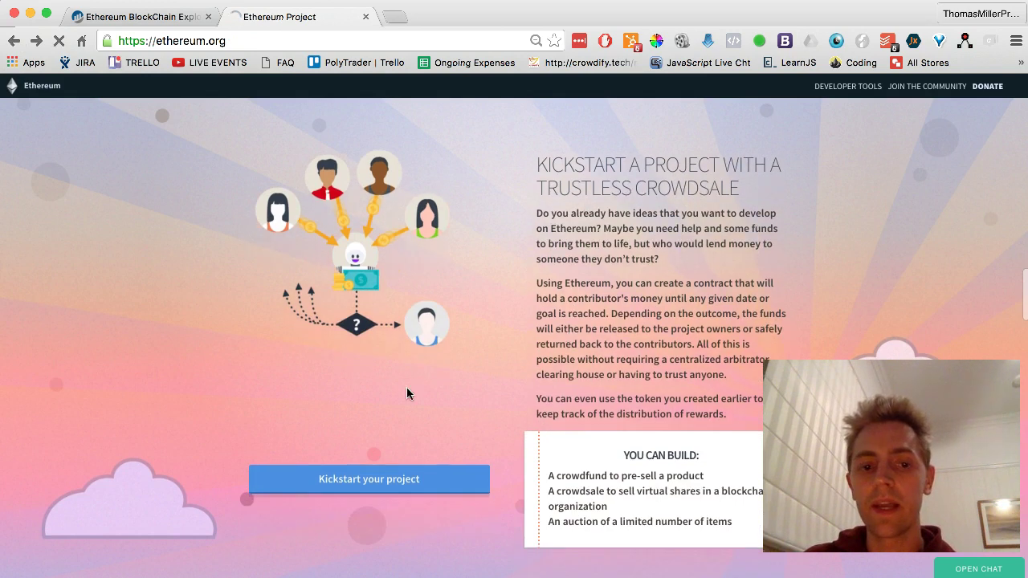
scroll(406, 393, "down", 1)
scroll(574, 506, "down", 8)
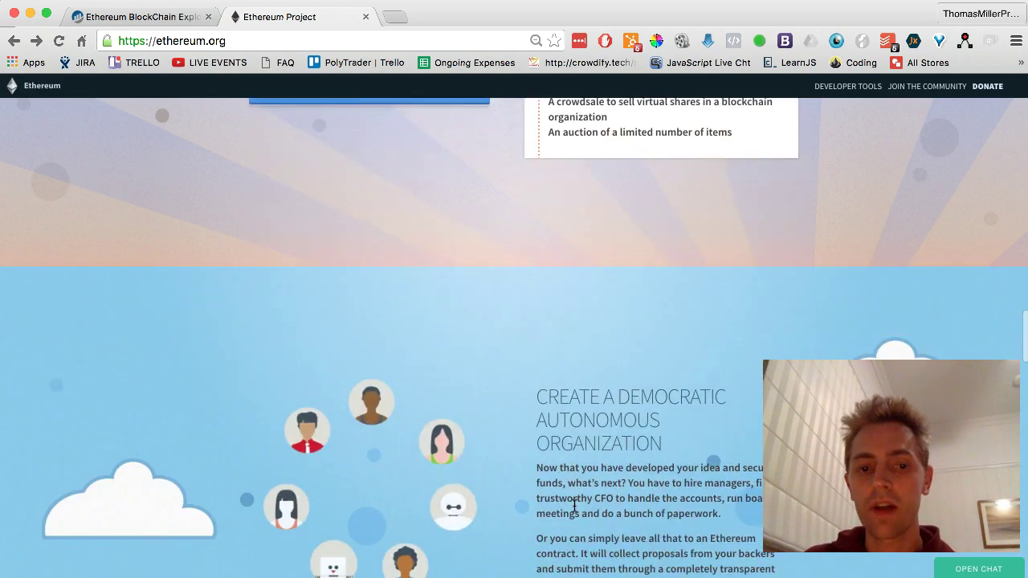
scroll(574, 506, "up", 3)
scroll(574, 506, "up", 6)
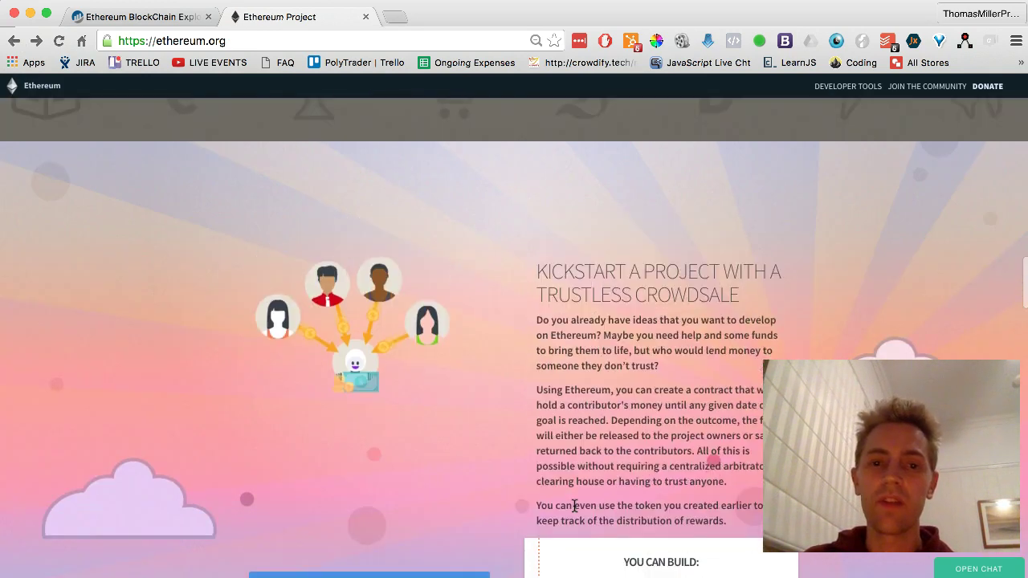
double_click(567, 297)
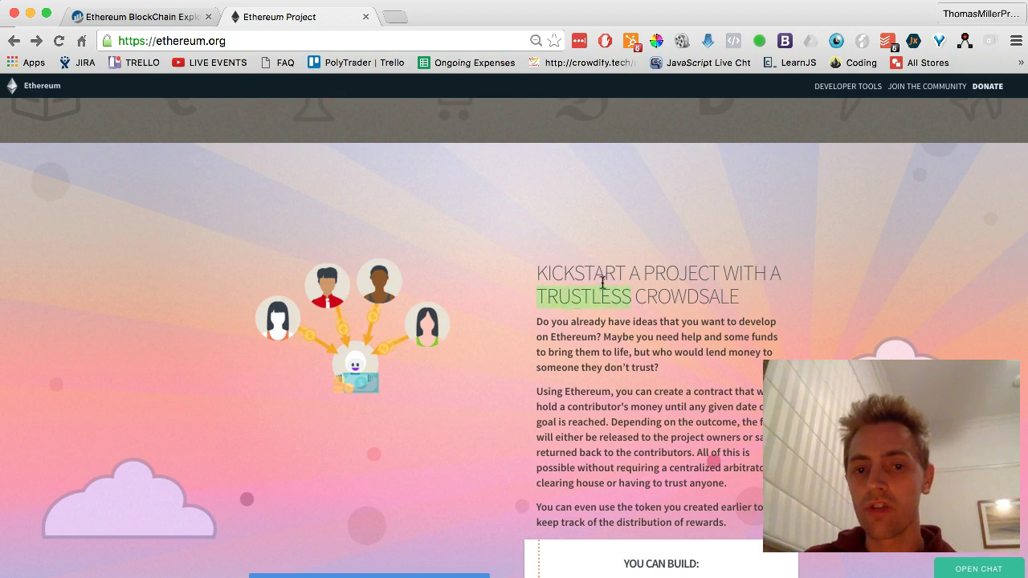
double_click(601, 297)
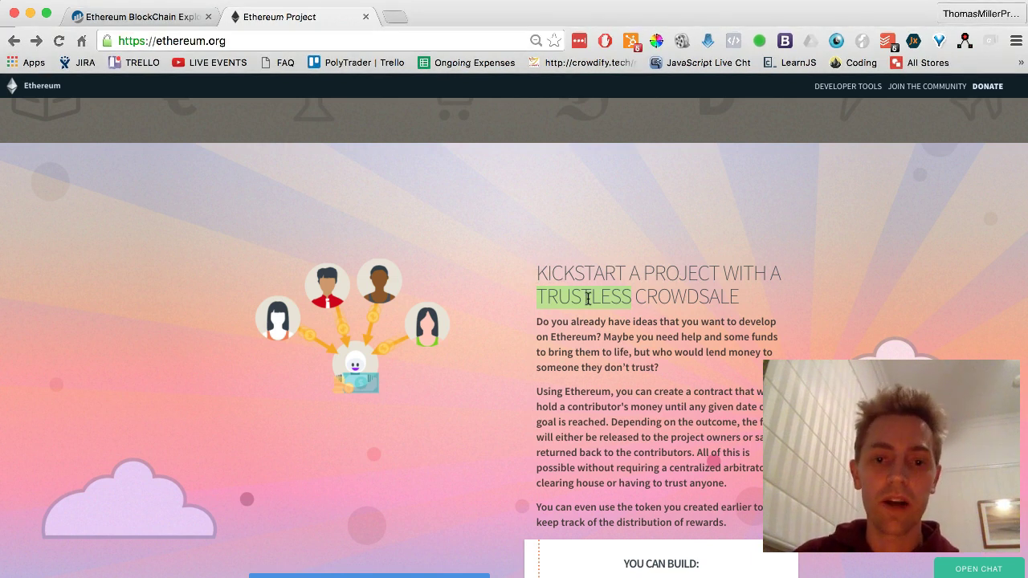
scroll(537, 331, "down", 5)
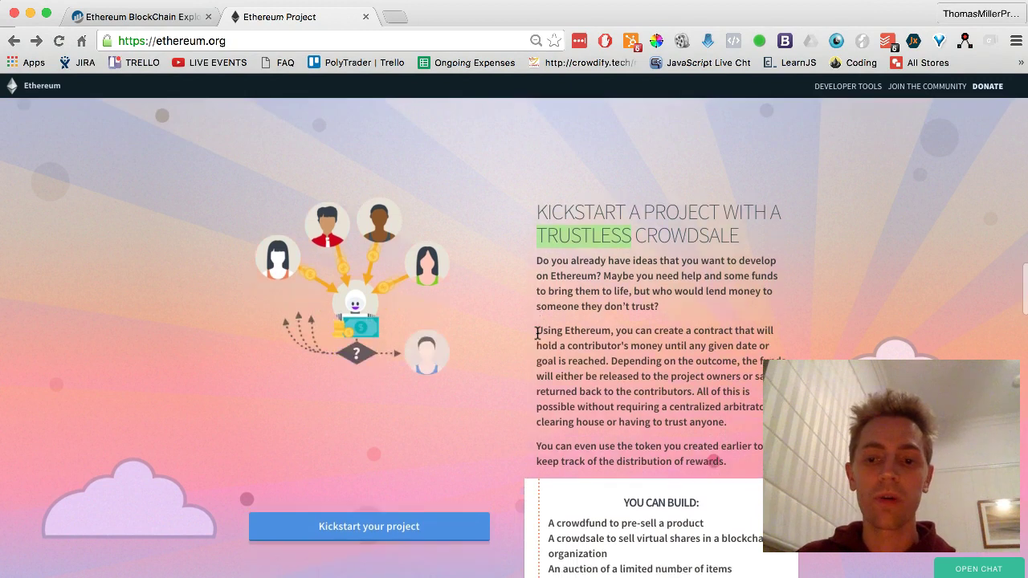
scroll(537, 330, "down", 3)
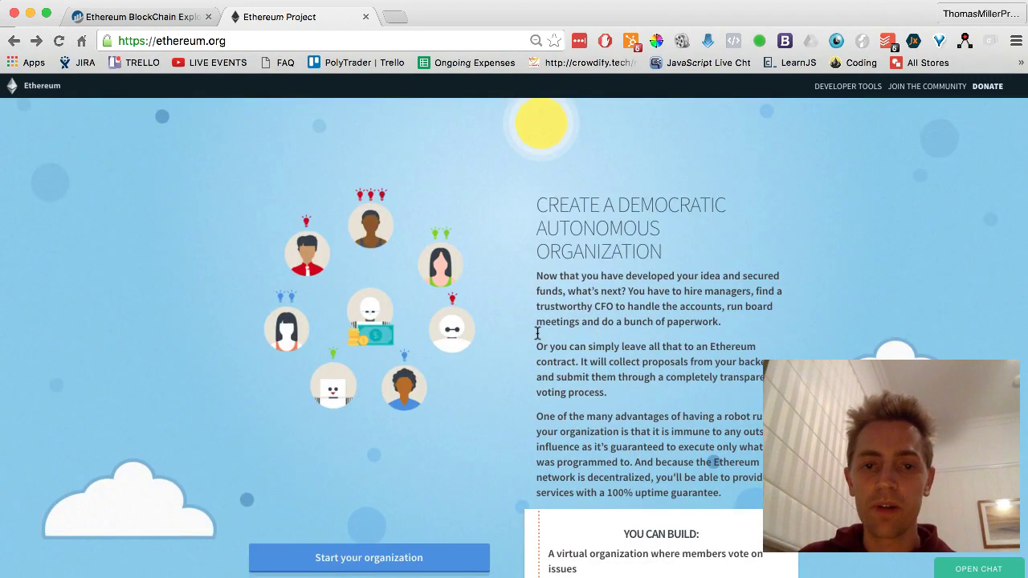
scroll(537, 332, "down", 2)
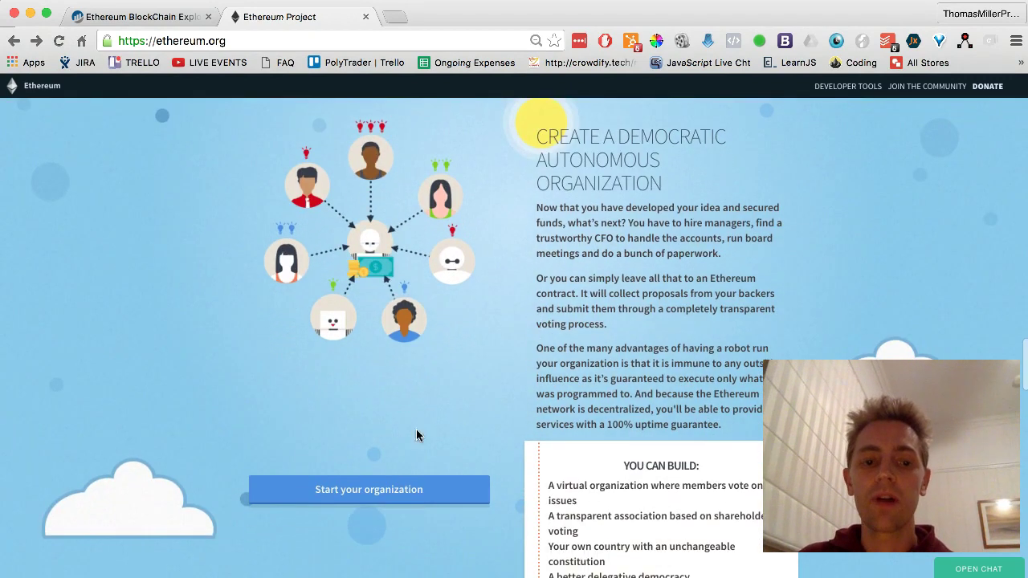
- Open the guide for starting a democratic organization and go to the Blockchain Congress code
left_click(397, 493)
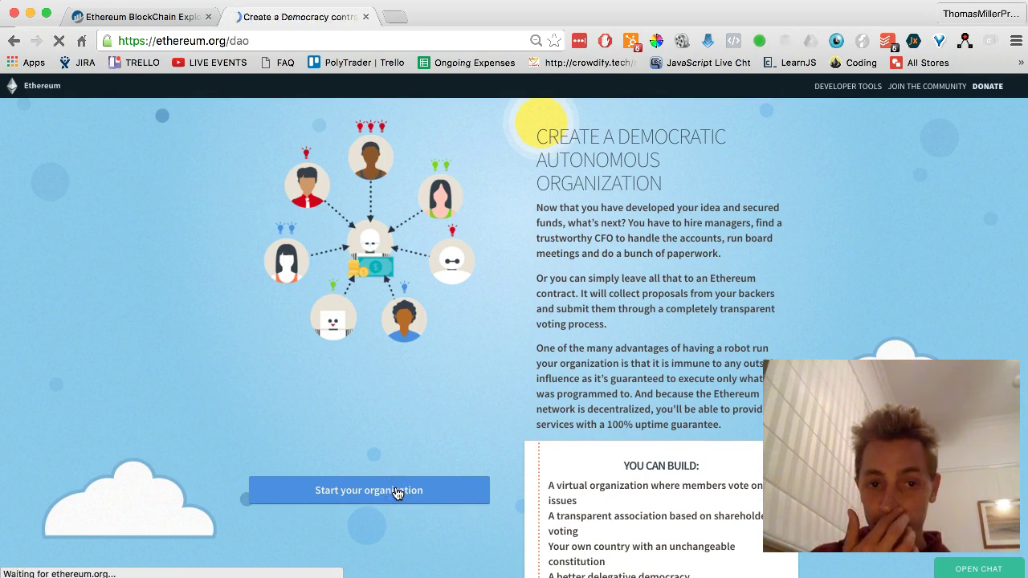
scroll(394, 493, "down", 5)
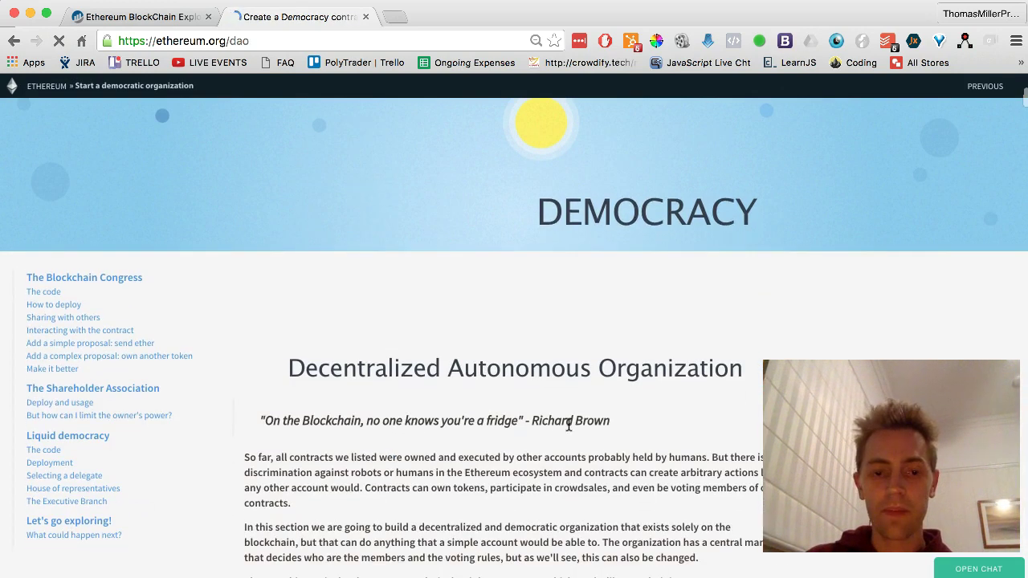
scroll(569, 424, "down", 10)
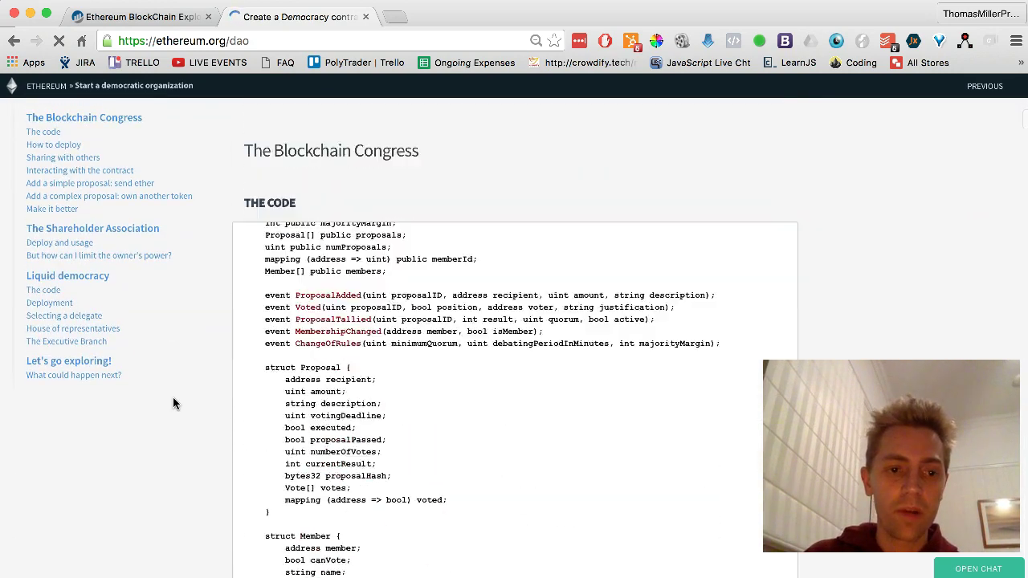
scroll(172, 403, "down", 3)
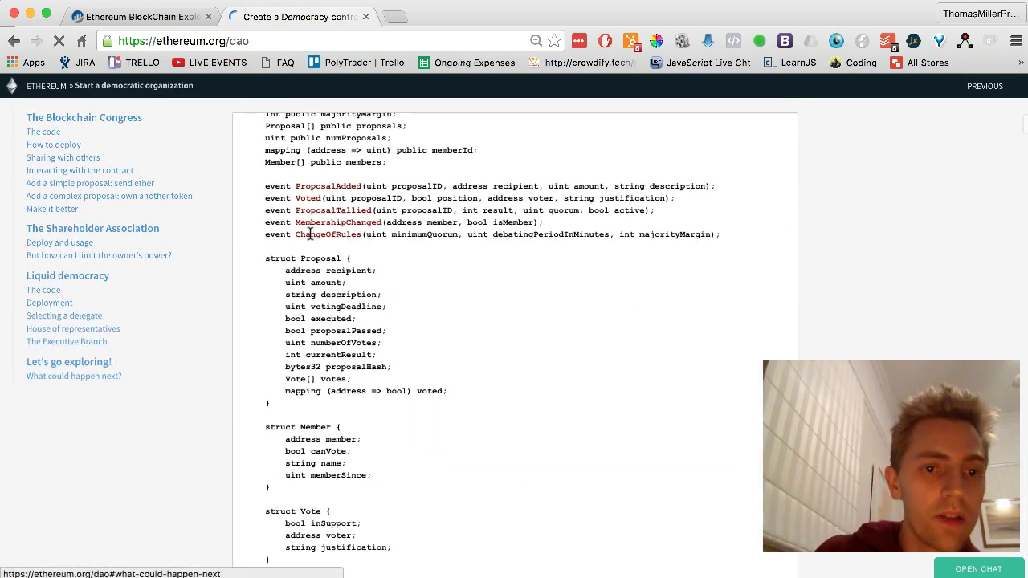
- Select and copy the full Blockchain Congress code, from "contract owned" through the final closing brace
scroll(310, 233, "up", 8)
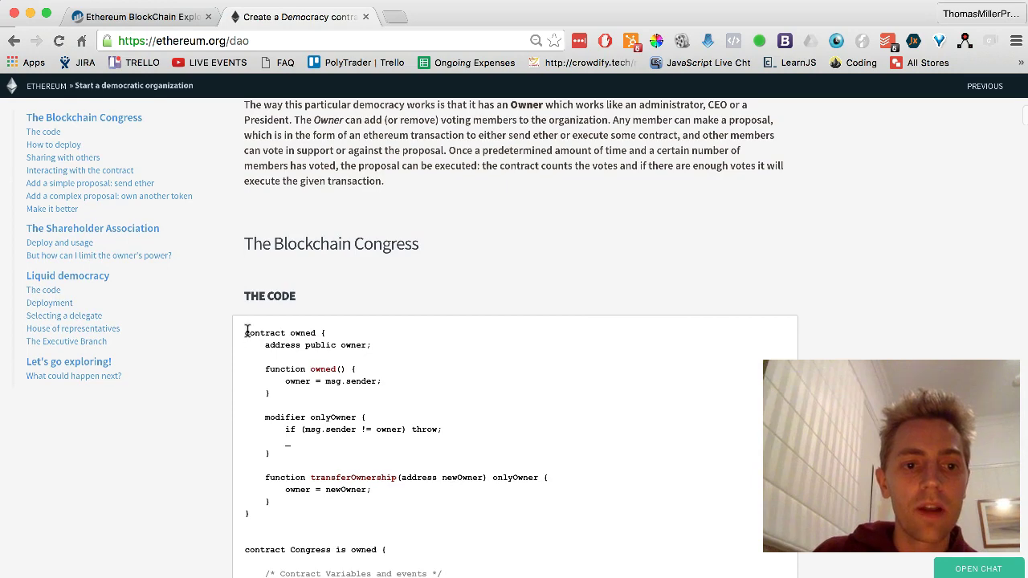
scroll(247, 332, "down", 20)
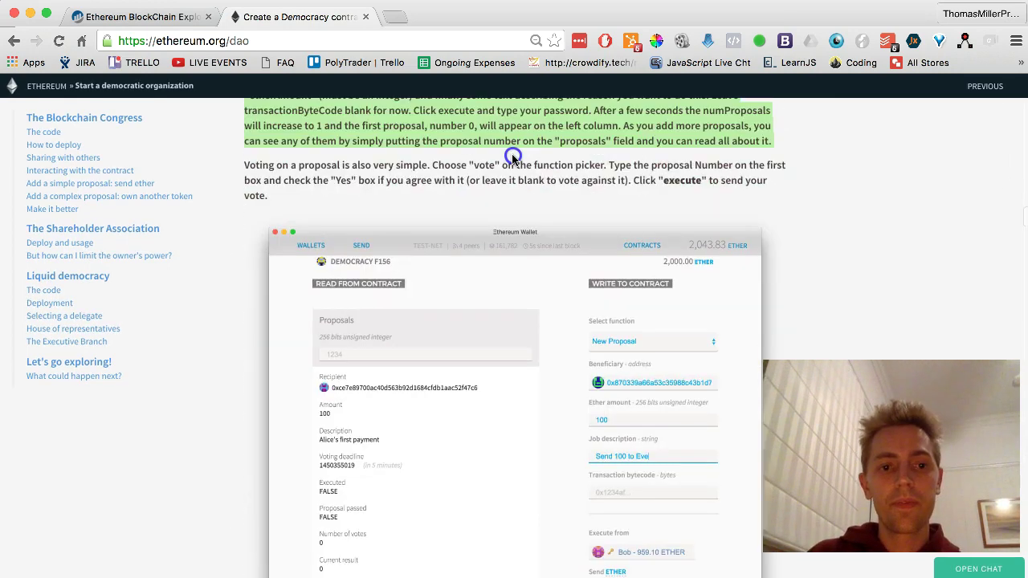
scroll(482, 275, "up", 10)
left_click_drag(482, 275, 482, 332)
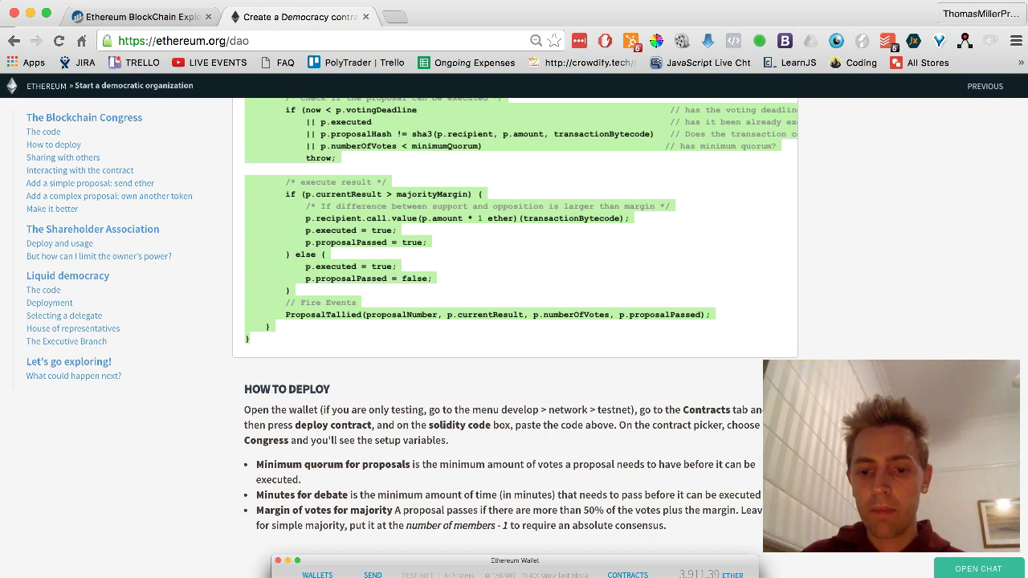
- Switch to Ethereum Wallet and replace the token source code with the copied Blockchain Congress code
key("super+Tab")
left_click(261, 395)
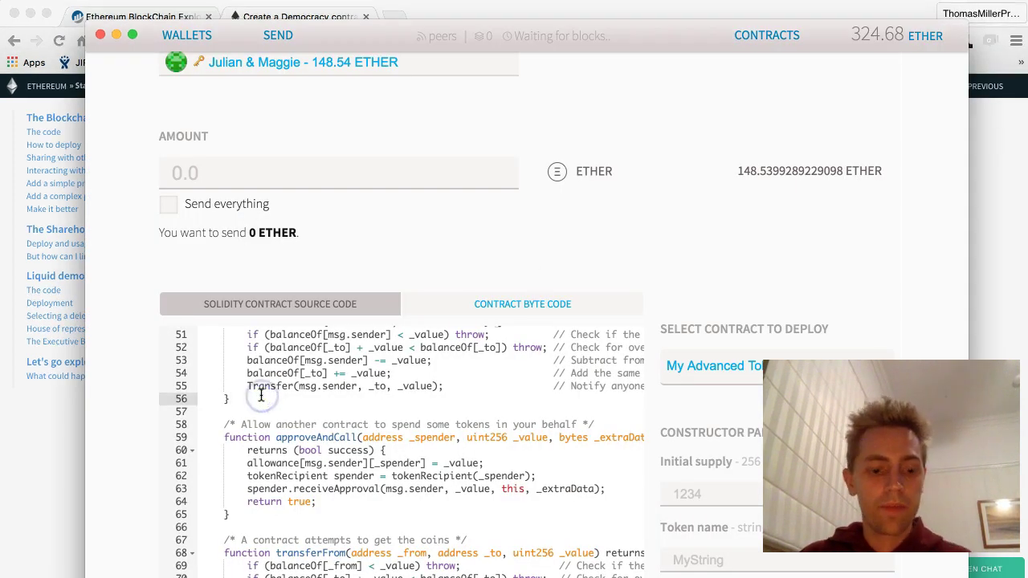
key("super+a")
key("BackSpace")
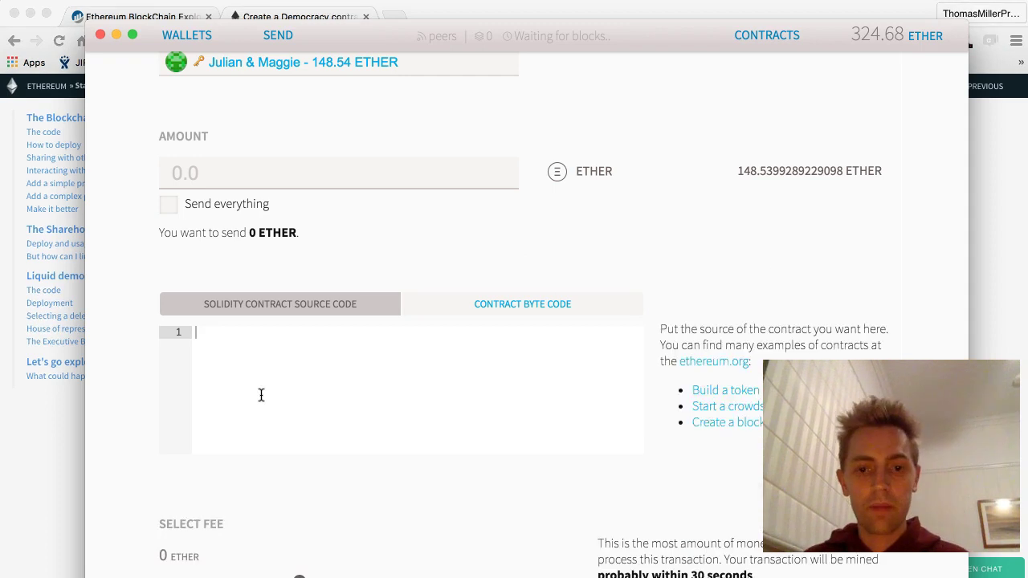
key("super+v")
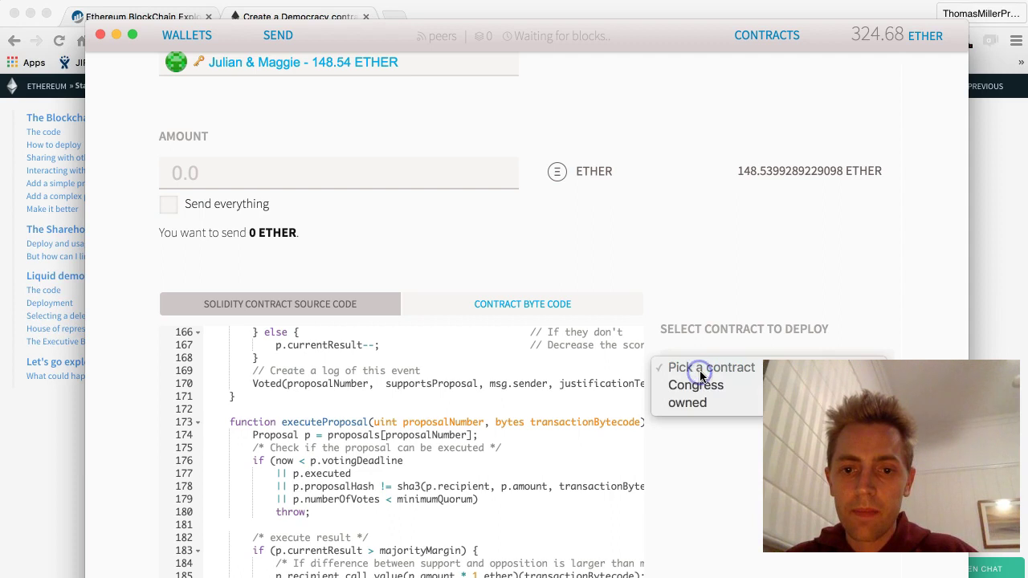
- Choose Congress as the contract to deploy
left_click(572, 417)
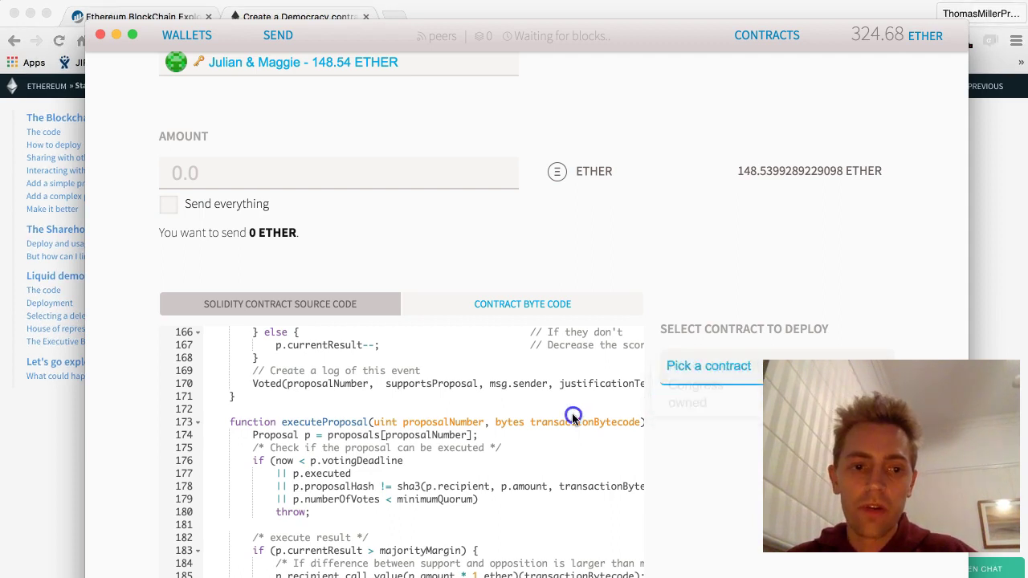
scroll(369, 462, "up", 10)
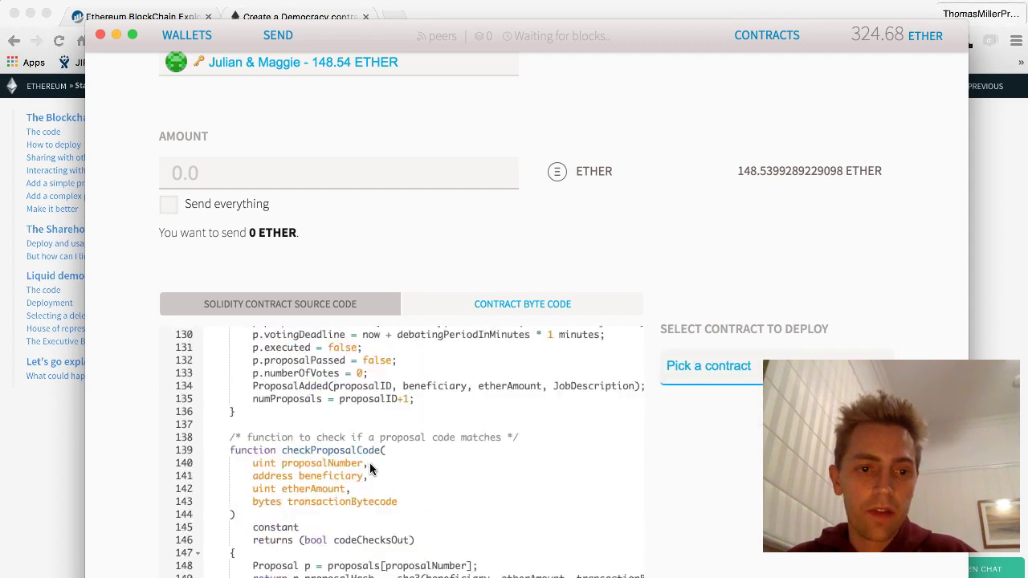
scroll(369, 463, "up", 13)
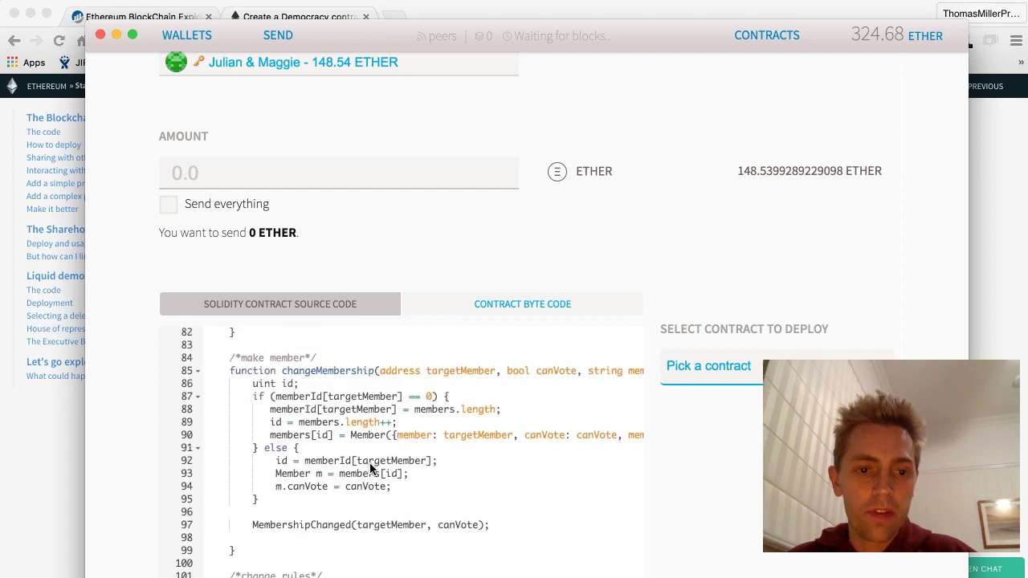
scroll(370, 468, "up", 20)
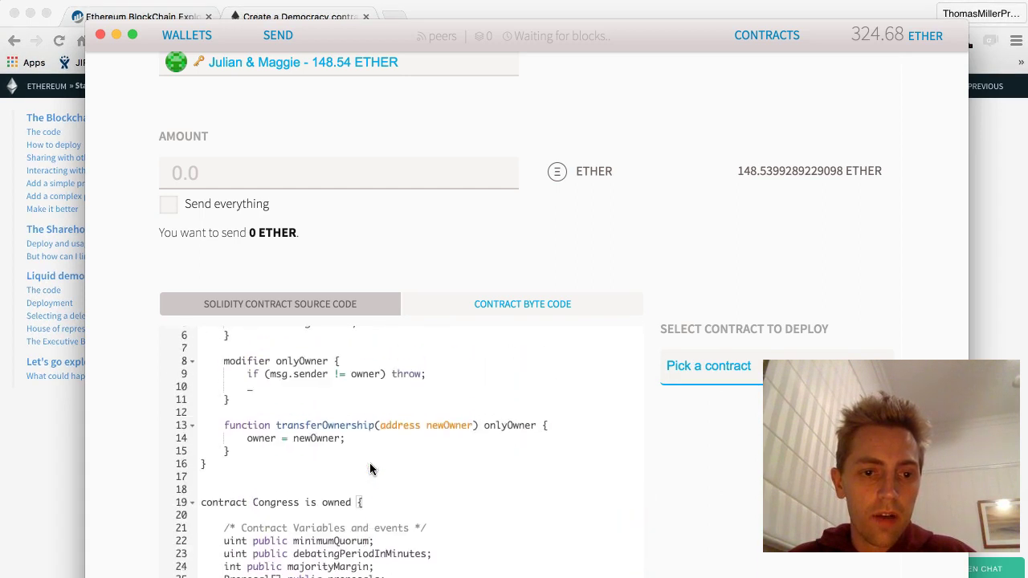
scroll(370, 469, "up", 2)
left_click(708, 372)
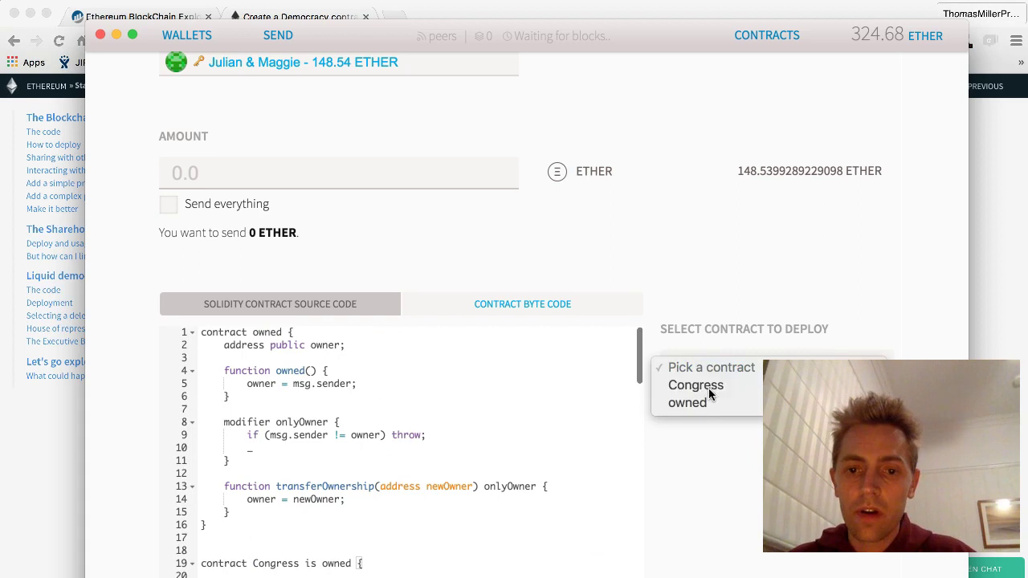
left_click(708, 388)
- Review the Minimum quorum, Minutes for debate, Margin of votes and Congress leader parameter fields alongside the Congress source code
scroll(654, 497, "down", 5)
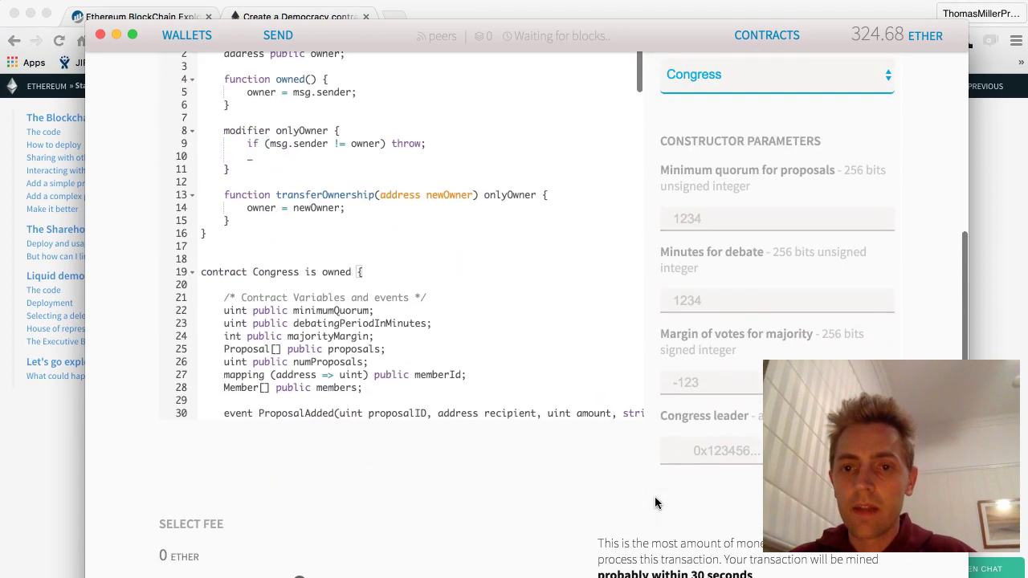
scroll(655, 502, "down", 1)
left_click(689, 176)
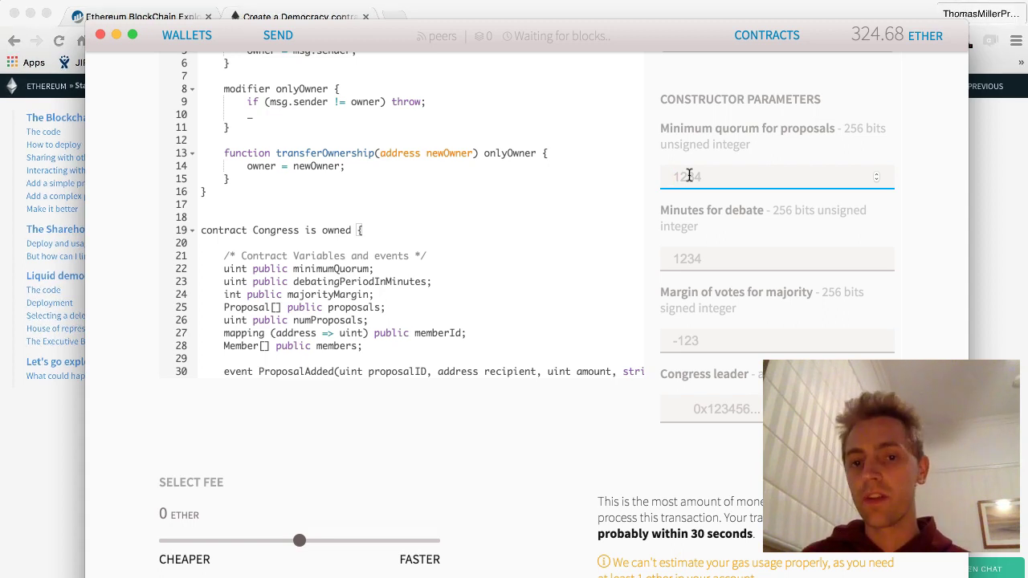
left_click(690, 251)
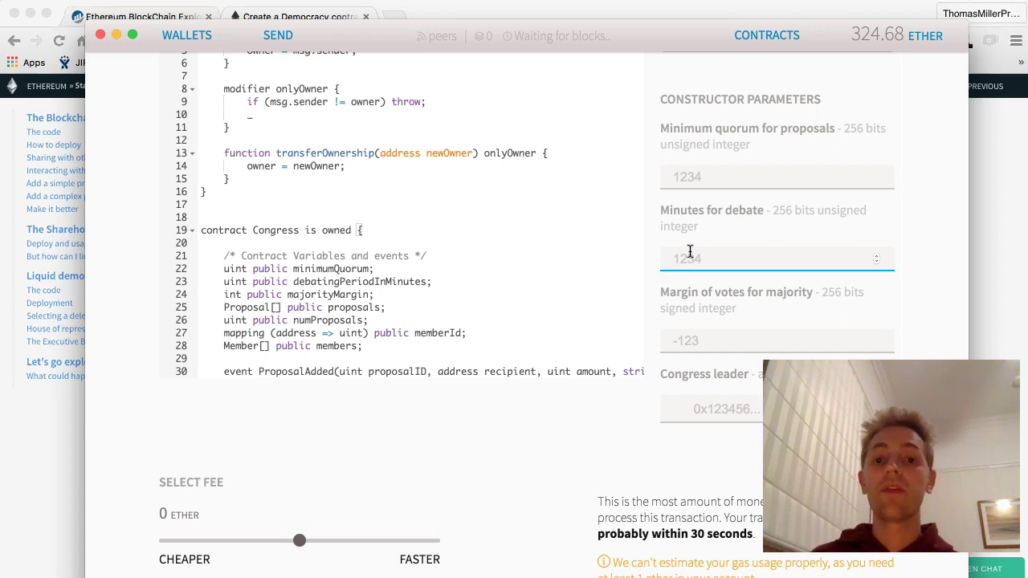
left_click(677, 341)
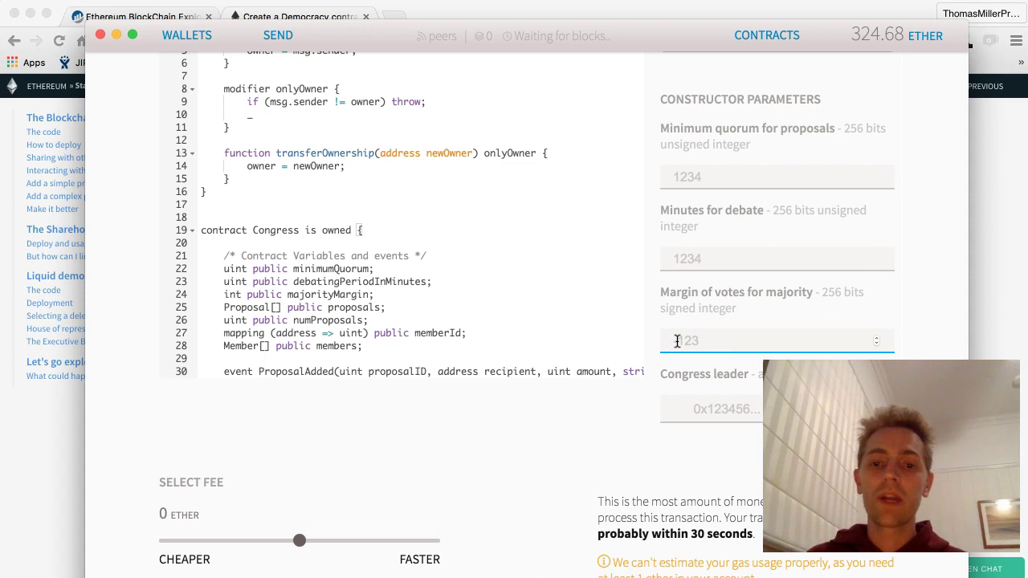
left_click(679, 412)
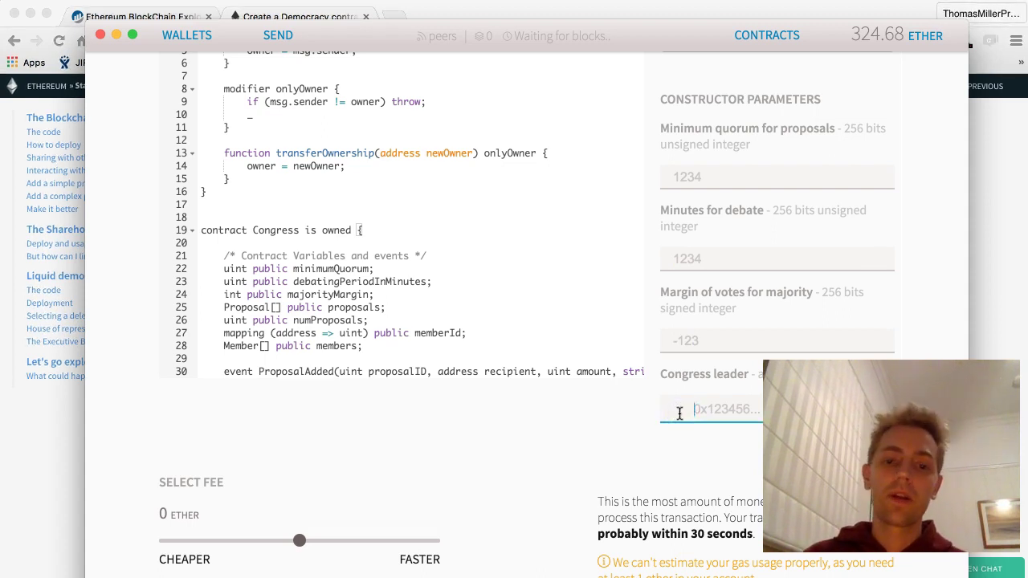
scroll(643, 385, "right", 2)
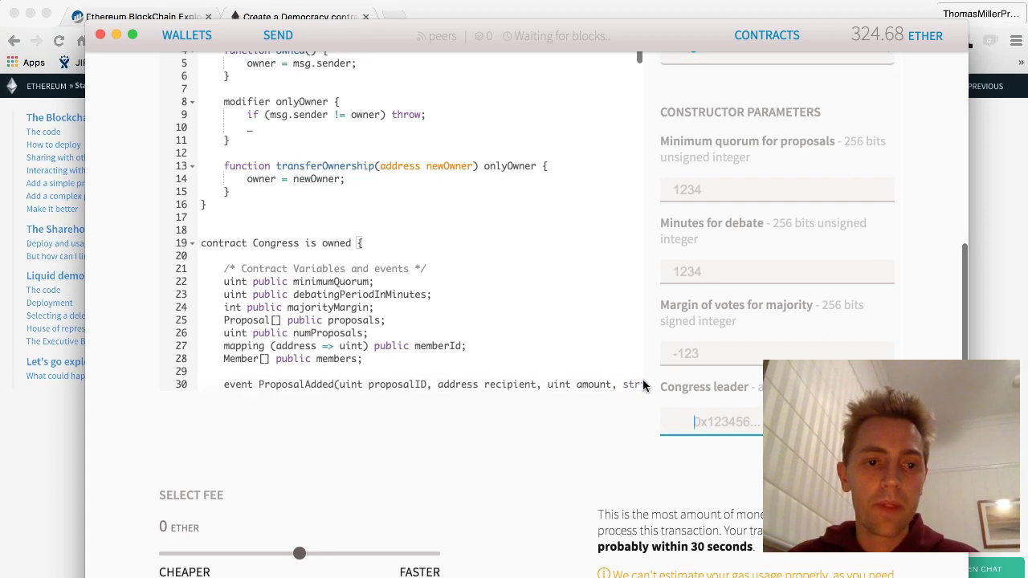
scroll(643, 385, "down", 10)
scroll(643, 385, "down", 20)
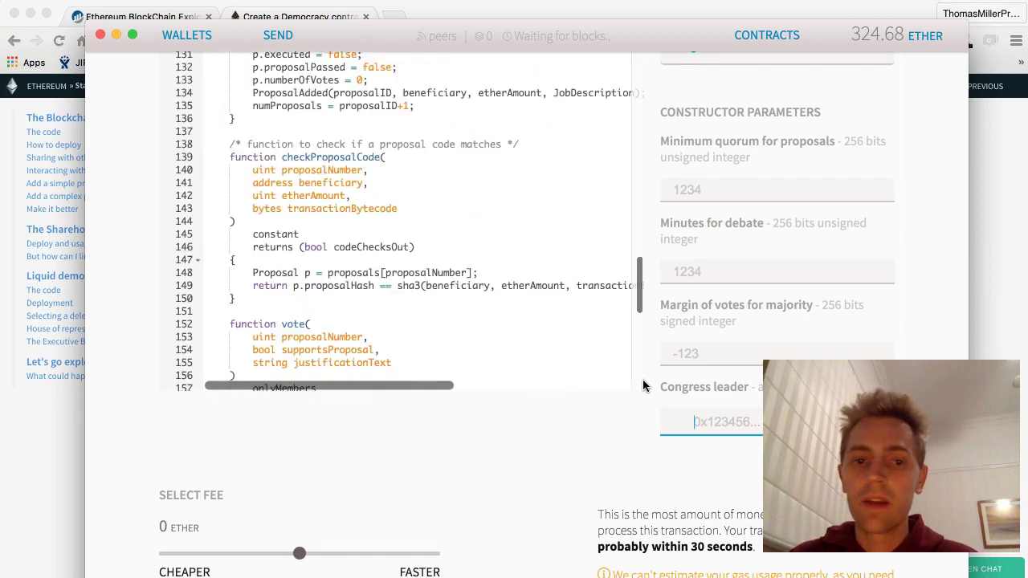
scroll(554, 315, "up", 20)
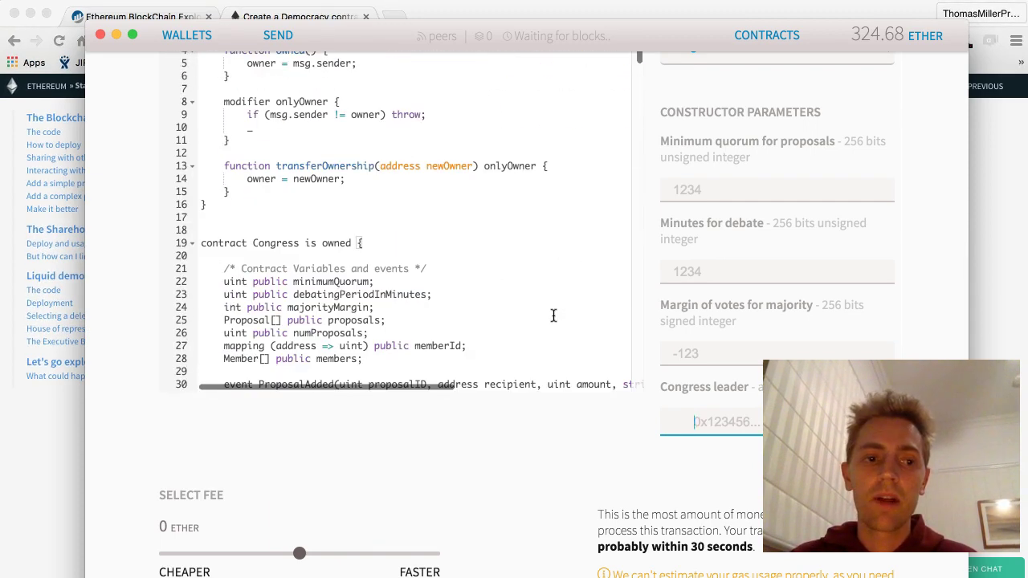
- Switch to Chrome and review the Congress code and the deployment and sharing instructions in the ethereum.org guide
left_click(48, 474)
left_click_drag(755, 315, 325, 99)
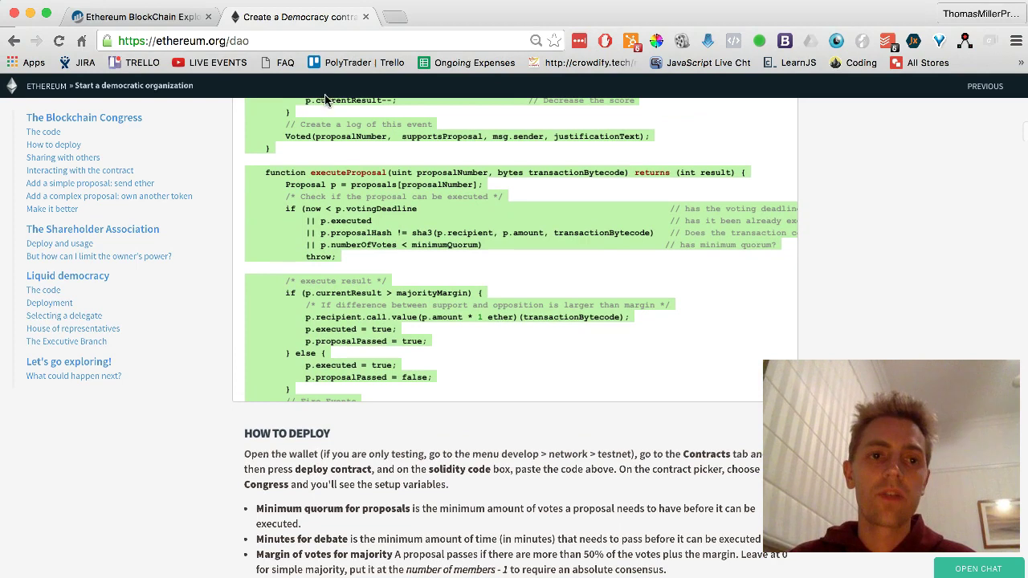
scroll(440, 375, "up", 5)
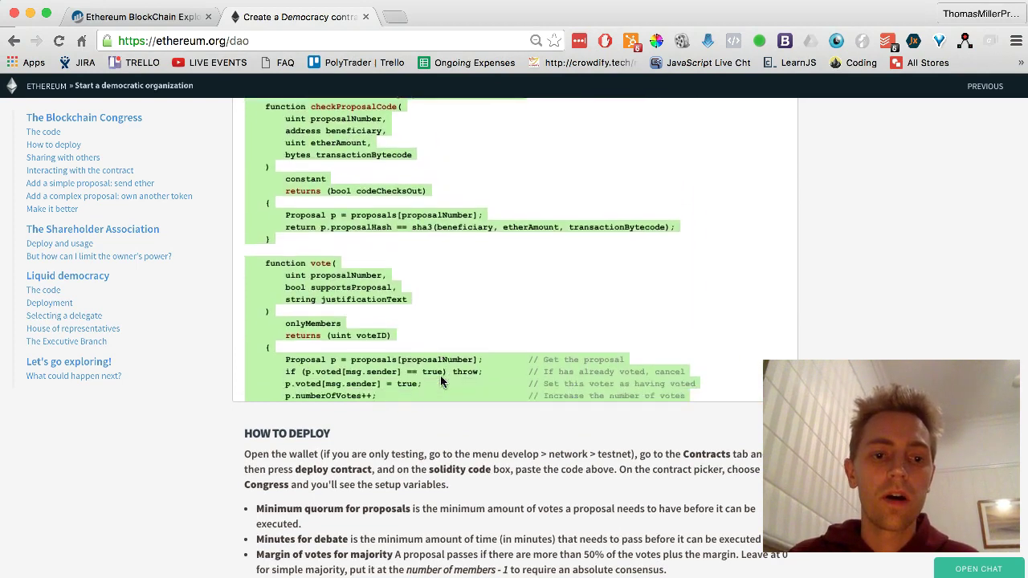
scroll(440, 375, "down", 10)
scroll(440, 382, "down", 1)
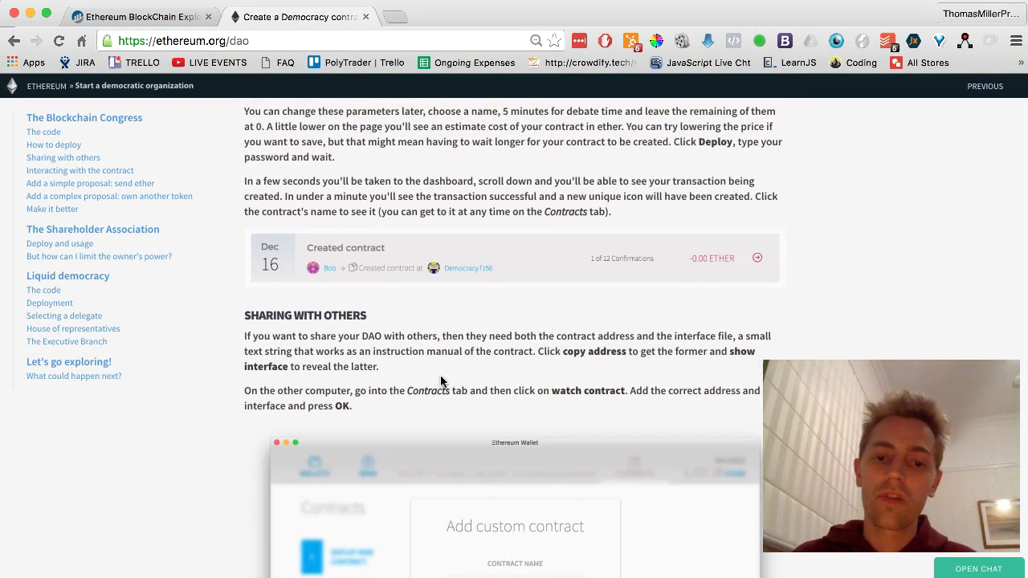
- Go to Etherscan and open its list of contracts with verified source codes
left_click(166, 20)
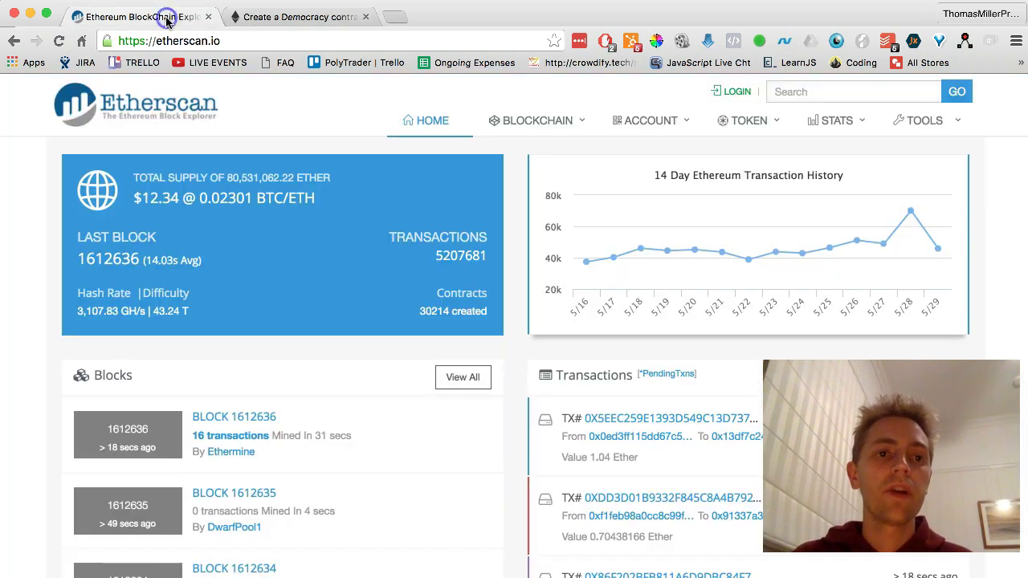
mouse_move(684, 118)
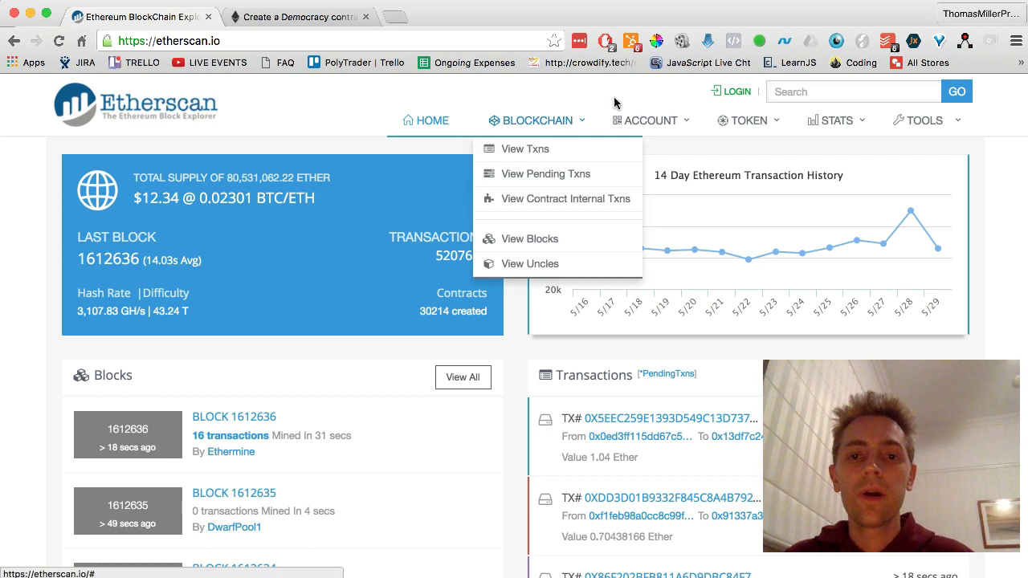
mouse_move(650, 122)
left_click(658, 243)
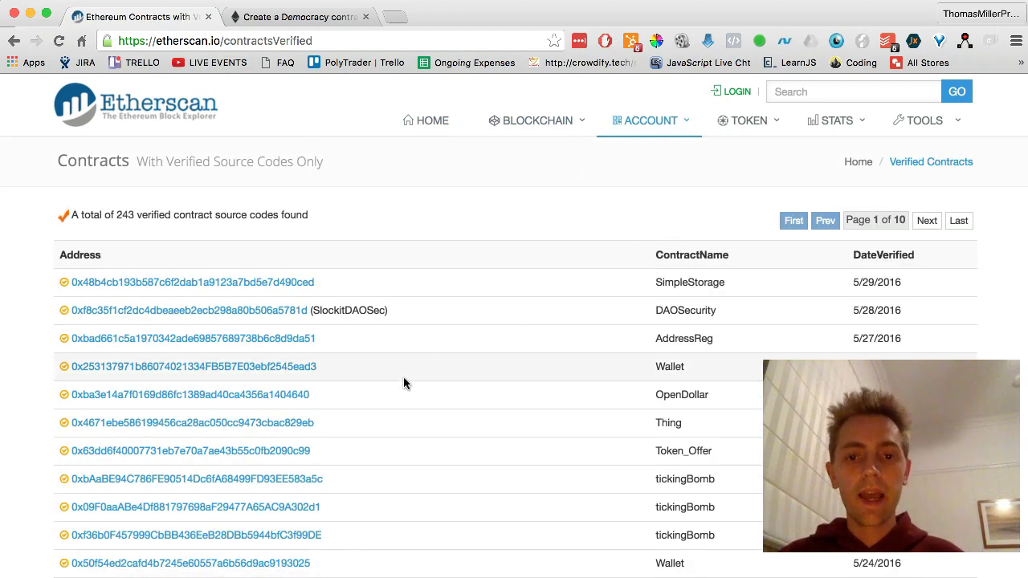
- Browse the contract names on the first two pages of the verified contracts list
scroll(403, 377, "down", 1)
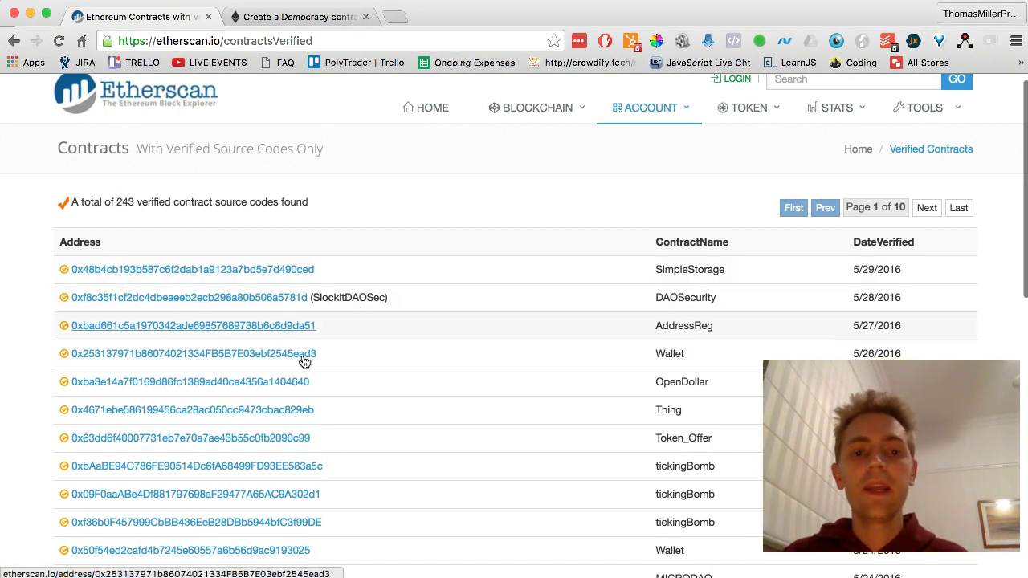
scroll(304, 393, "down", 3)
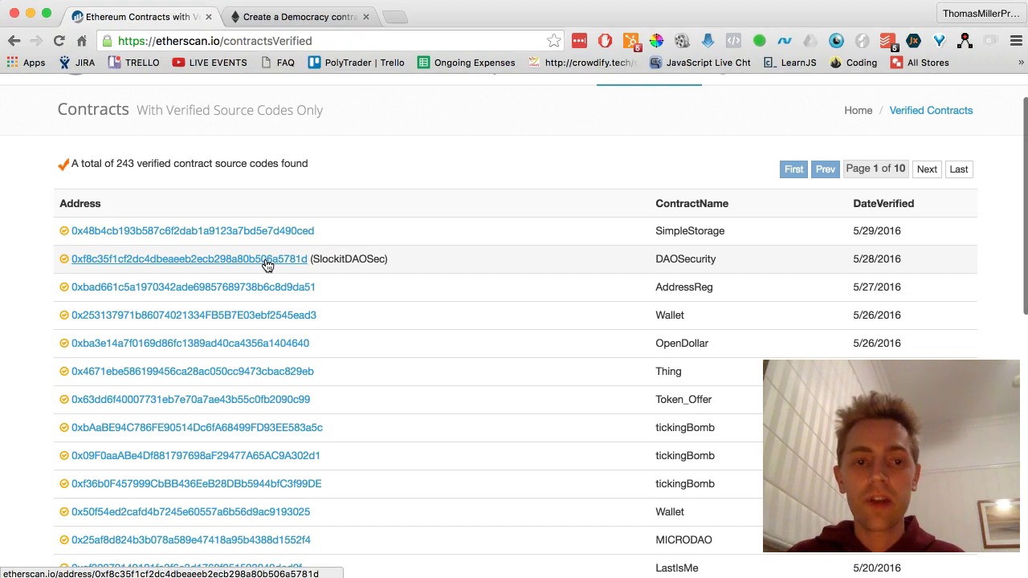
scroll(317, 342, "down", 5)
scroll(318, 343, "down", 6)
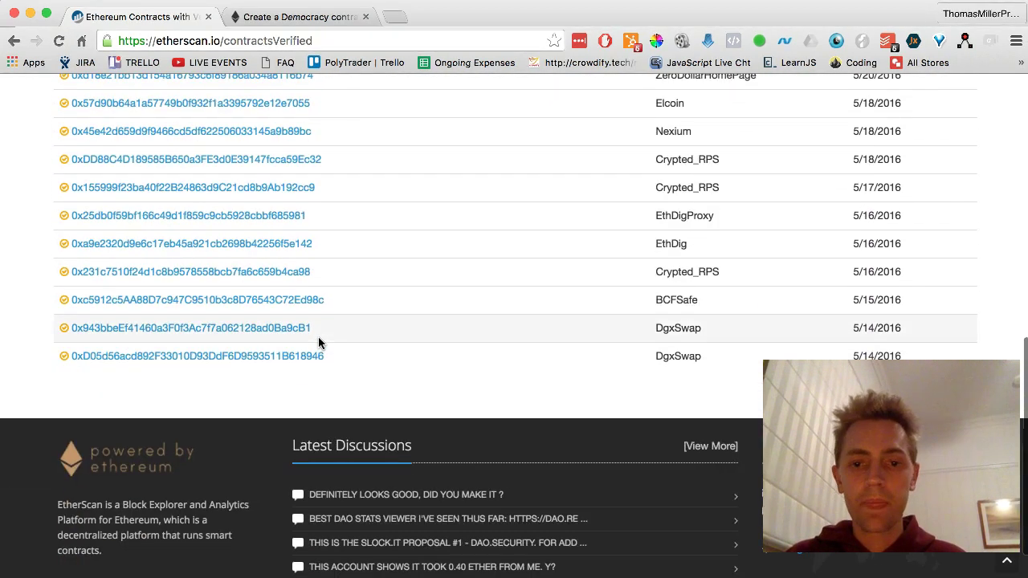
scroll(318, 343, "up", 8)
scroll(321, 342, "up", 3)
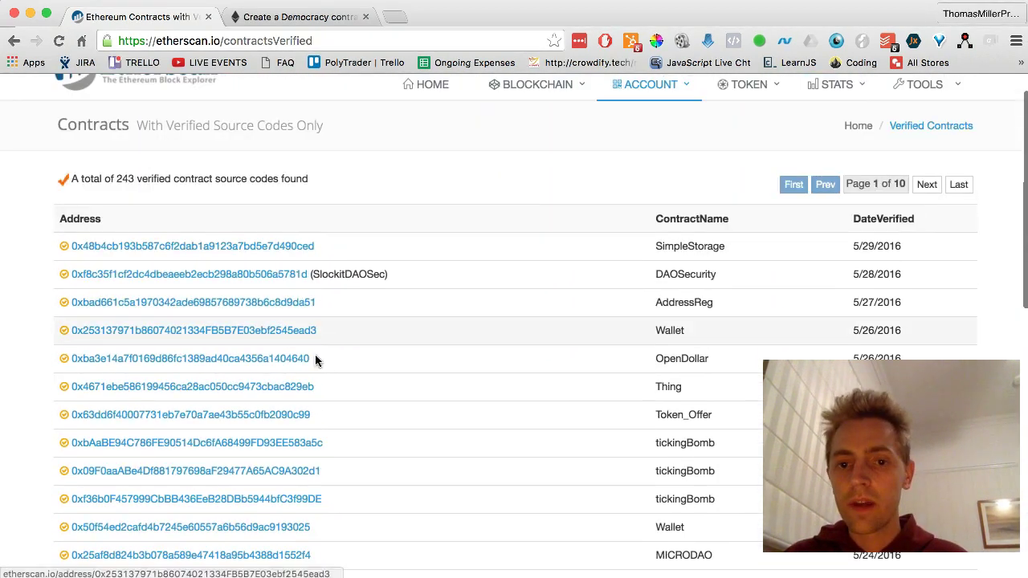
scroll(333, 385, "down", 1)
left_click(928, 172)
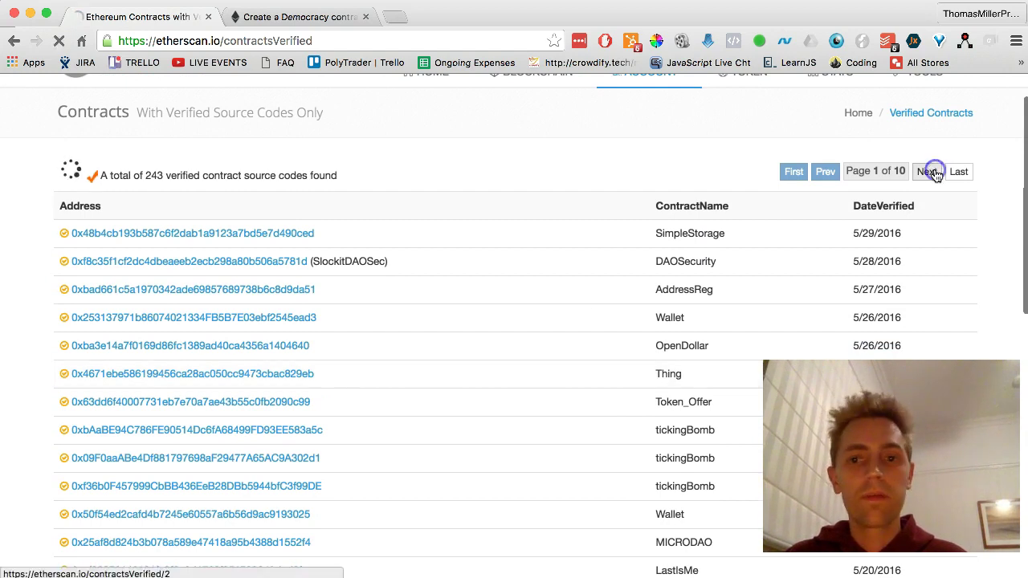
scroll(610, 415, "down", 5)
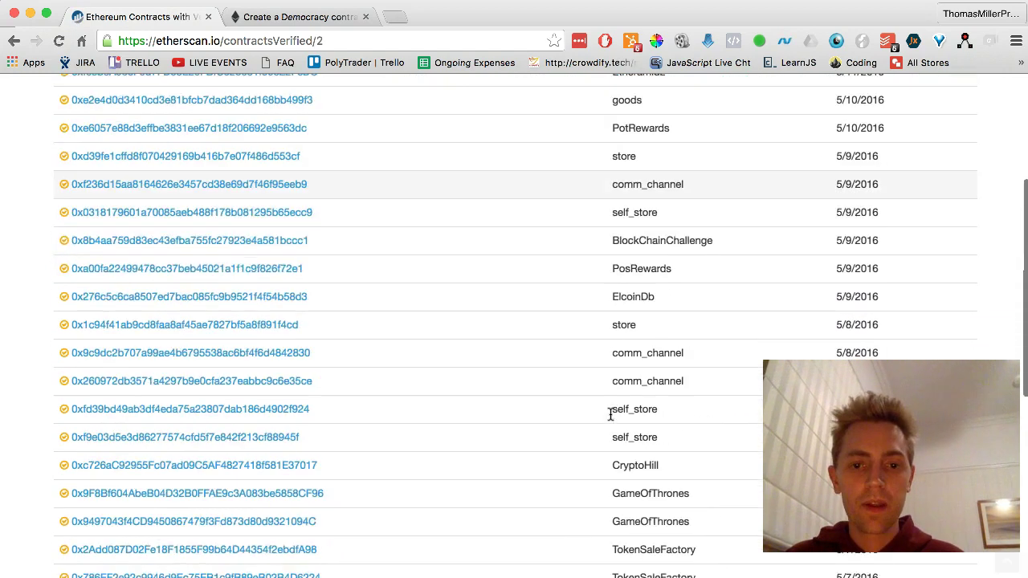
scroll(610, 414, "down", 2)
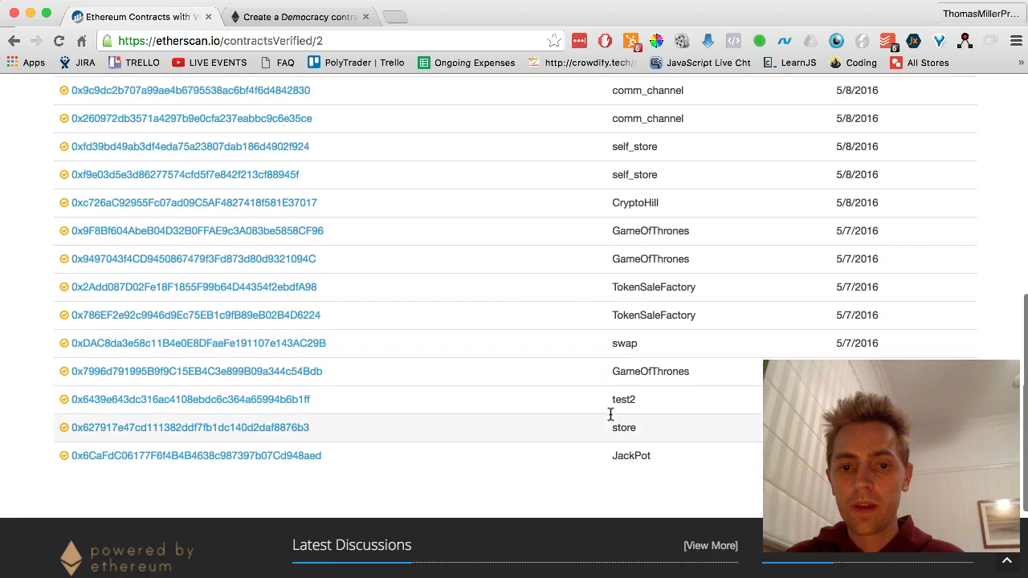
- Open the swap contract verified on 5/7/2016 from the second page of the list
left_click_drag(335, 343, 63, 346)
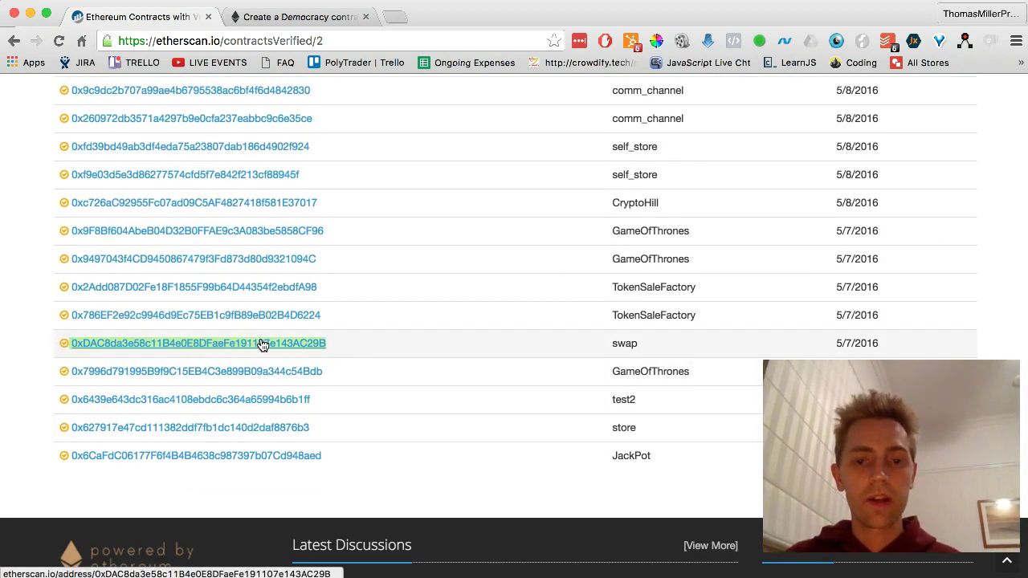
scroll(382, 332, "up", 2)
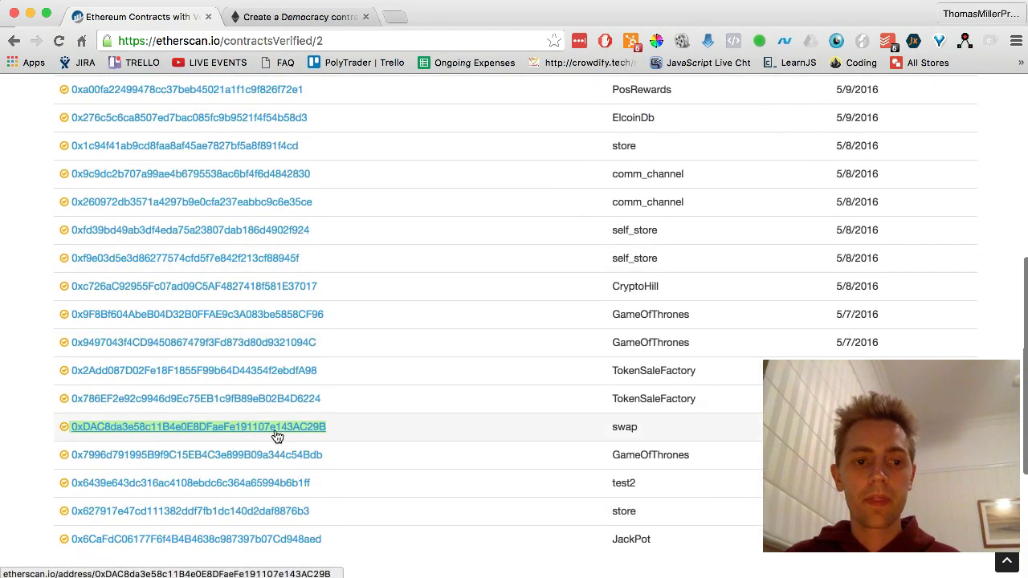
left_click(277, 432)
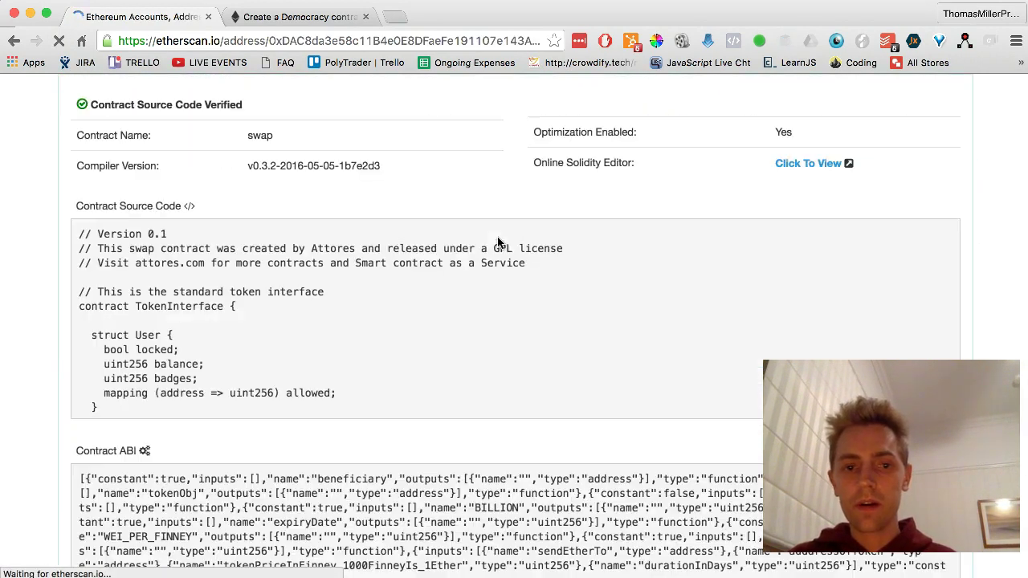
- Select and copy the full swap contract source code, from "// Version 0.1" through the final closing brace
scroll(141, 321, "down", 3)
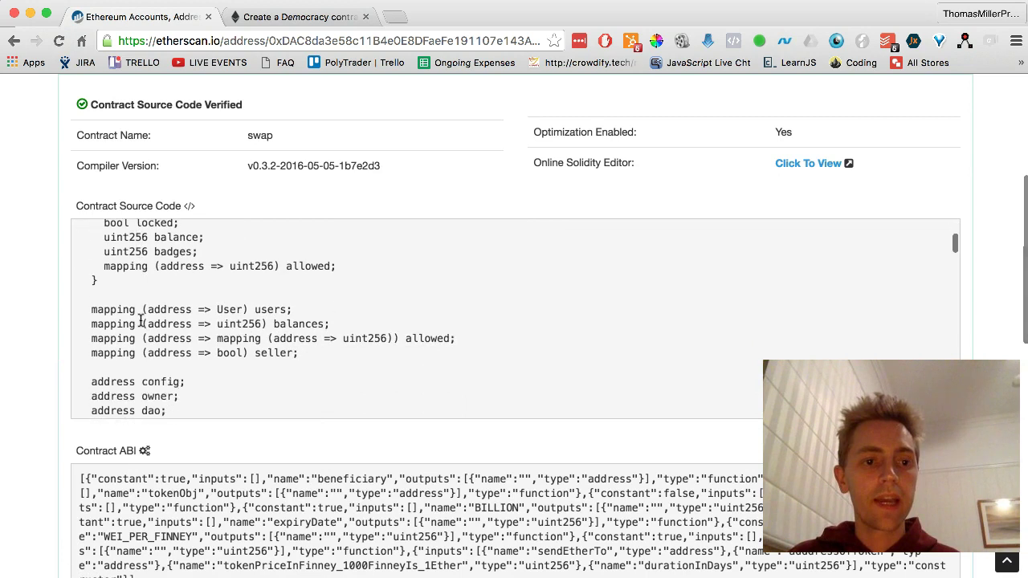
scroll(99, 259, "up", 5)
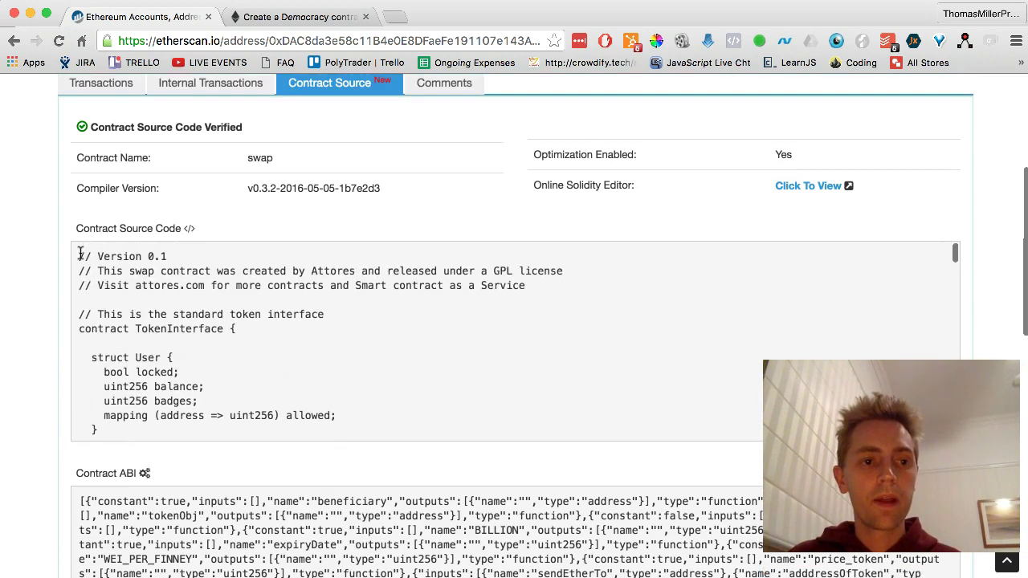
left_click_drag(80, 253, 338, 414)
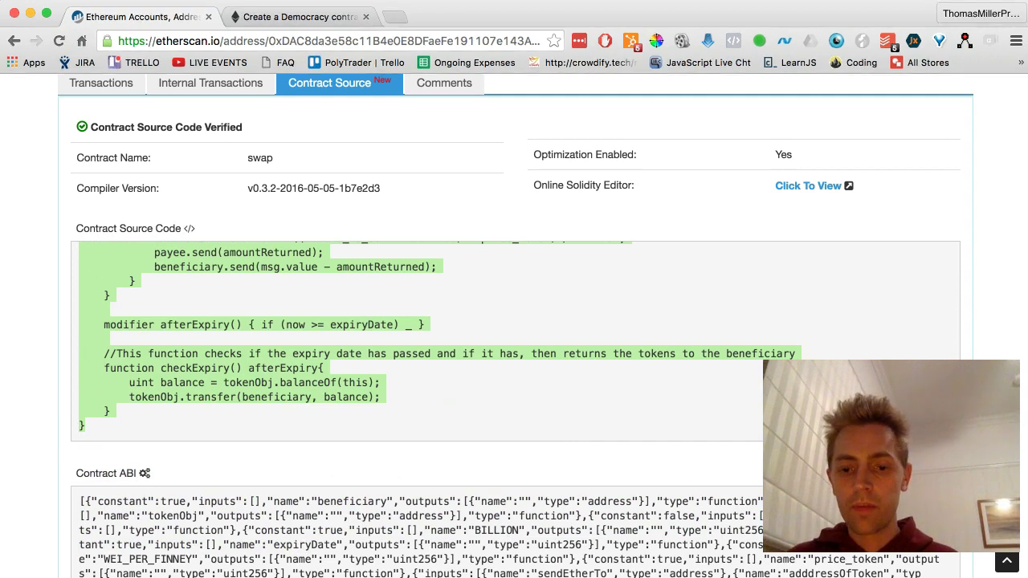
- Switch to Ethereum Wallet and replace the Congress source code with the copied swap contract code
key("super+Tab")
scroll(375, 302, "up", 5)
left_click(239, 324)
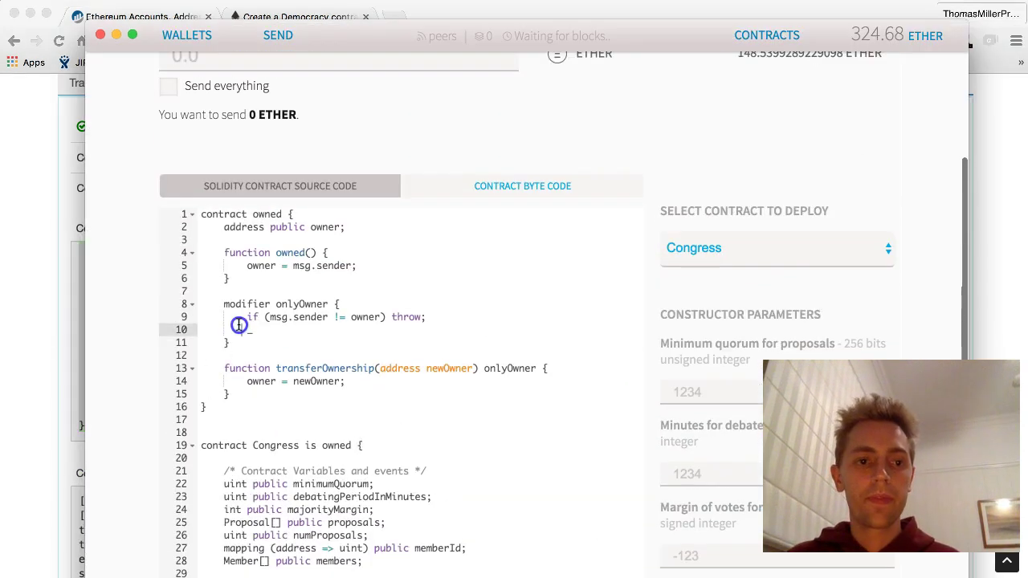
key("ctrl+a")
key("ctrl+v")
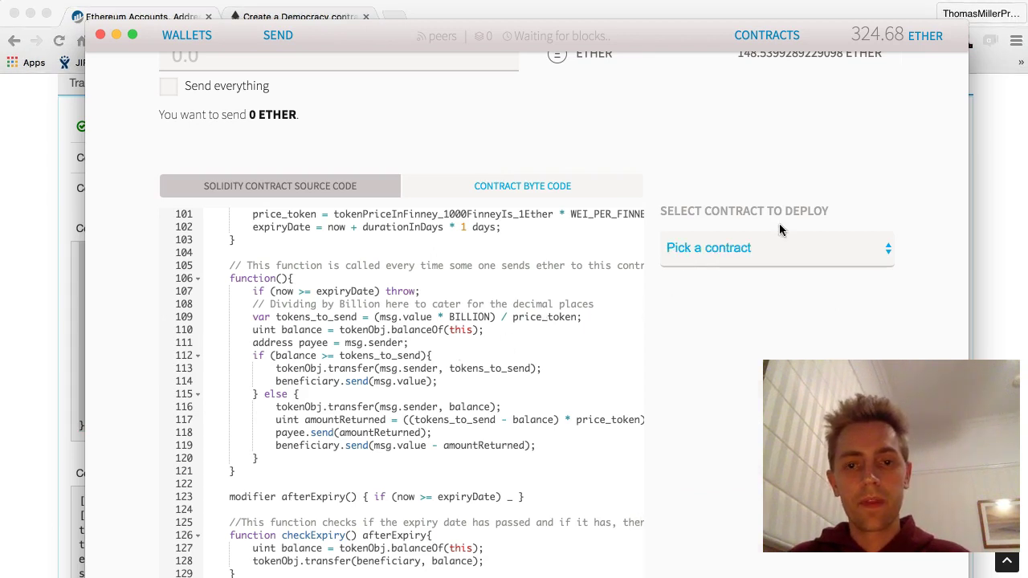
- Choose swap as the contract to deploy and bring its constructor parameters into view
left_click(742, 248)
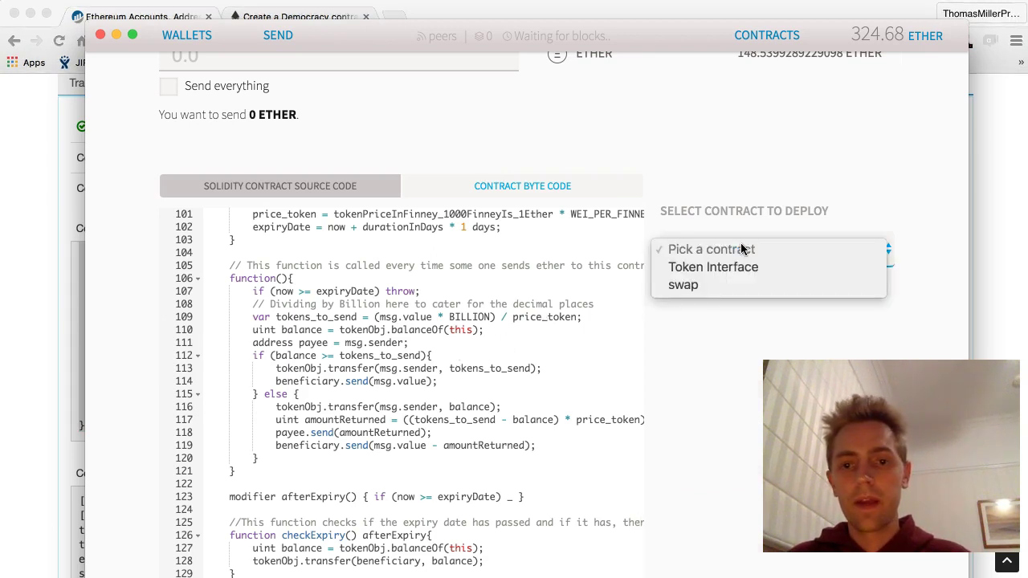
left_click(721, 289)
scroll(659, 399, "down", 5)
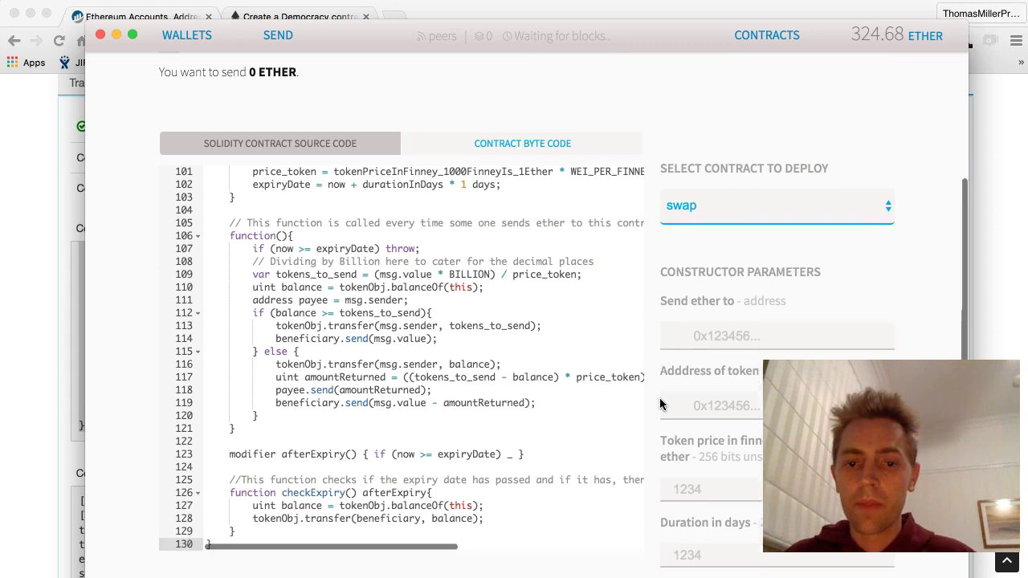
- Review the swap contract's constructor parameters: Send ether to, Address of token, Token price in finney and Duration in days
left_click(679, 244)
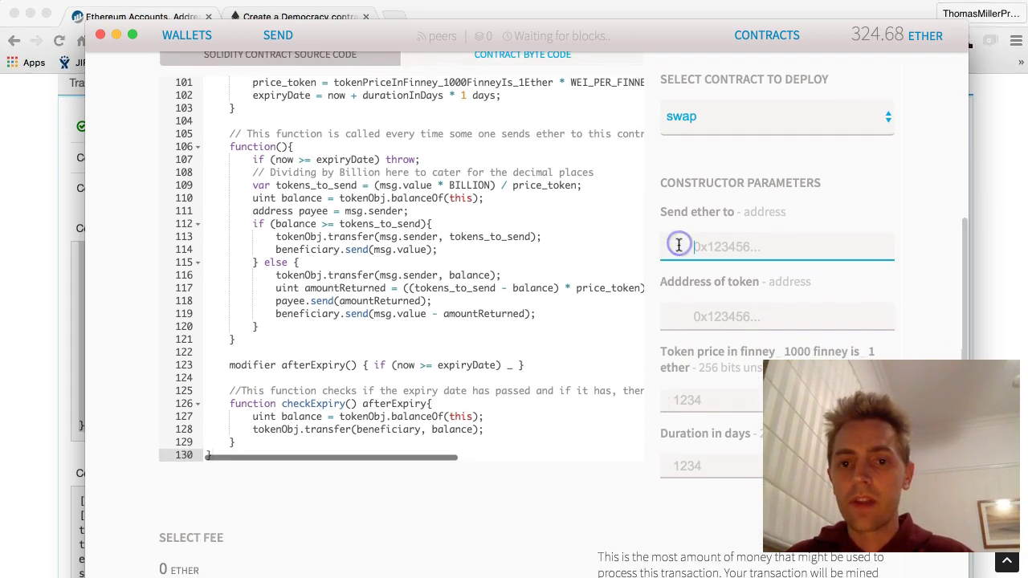
left_click(684, 320)
scroll(671, 403, "down", 3)
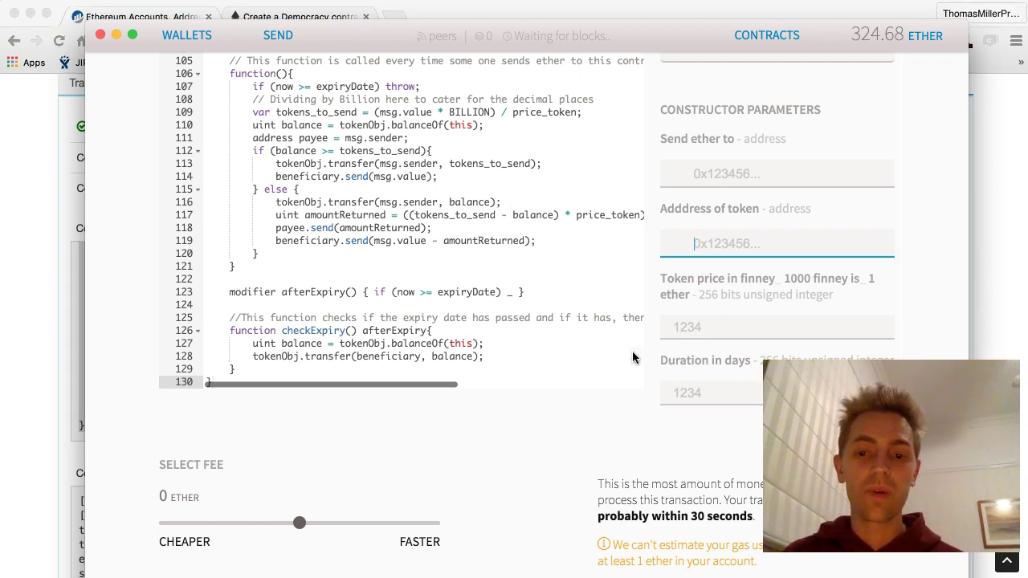
scroll(644, 342, "right", 1)
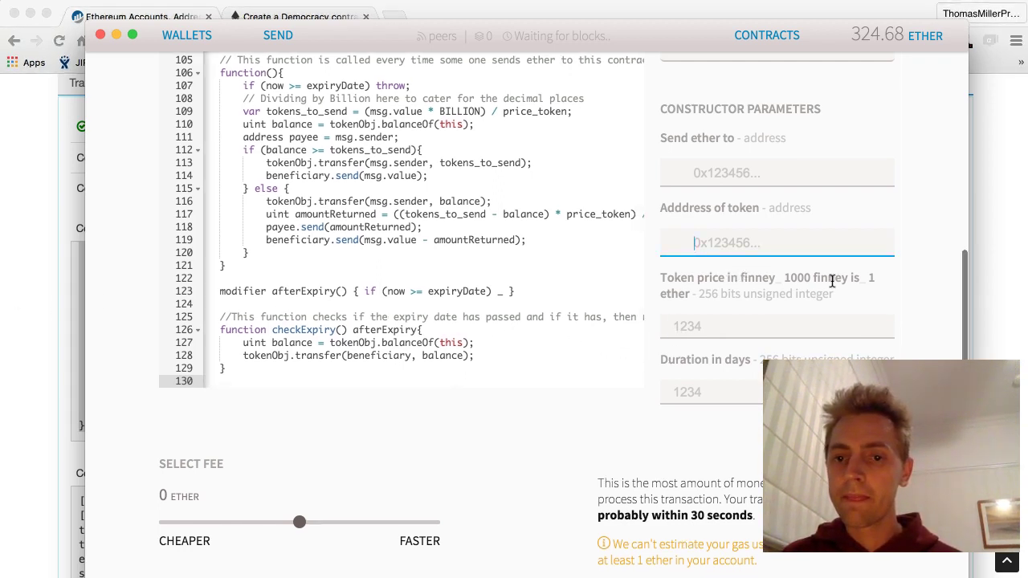
left_click_drag(783, 276, 734, 284)
left_click(734, 284)
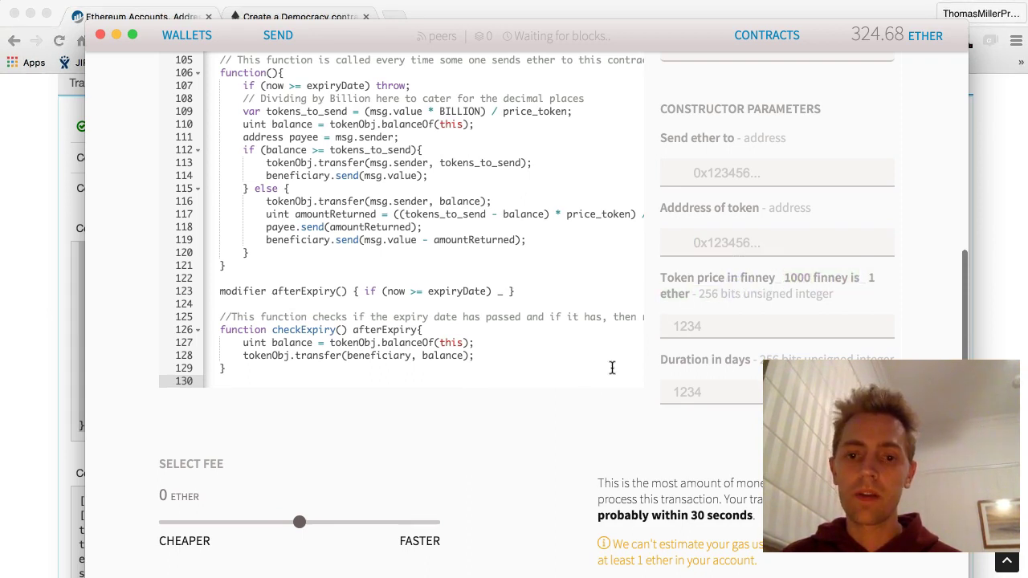
scroll(613, 367, "right", 2)
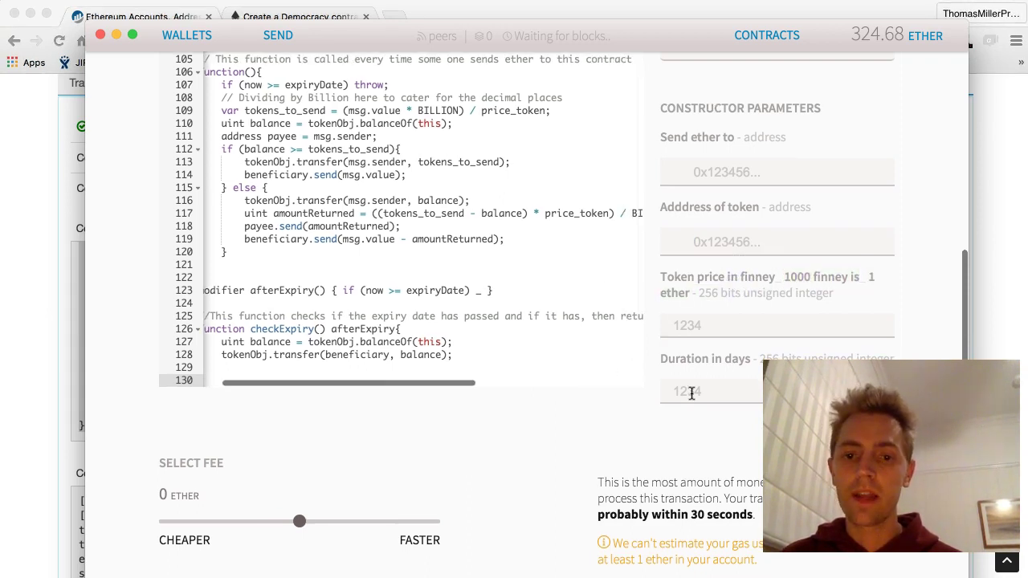
- Switch back to Etherscan in Chrome and look over the swap contract's verified source code
left_click(42, 281)
scroll(503, 376, "down", 1)
scroll(504, 376, "up", 1)
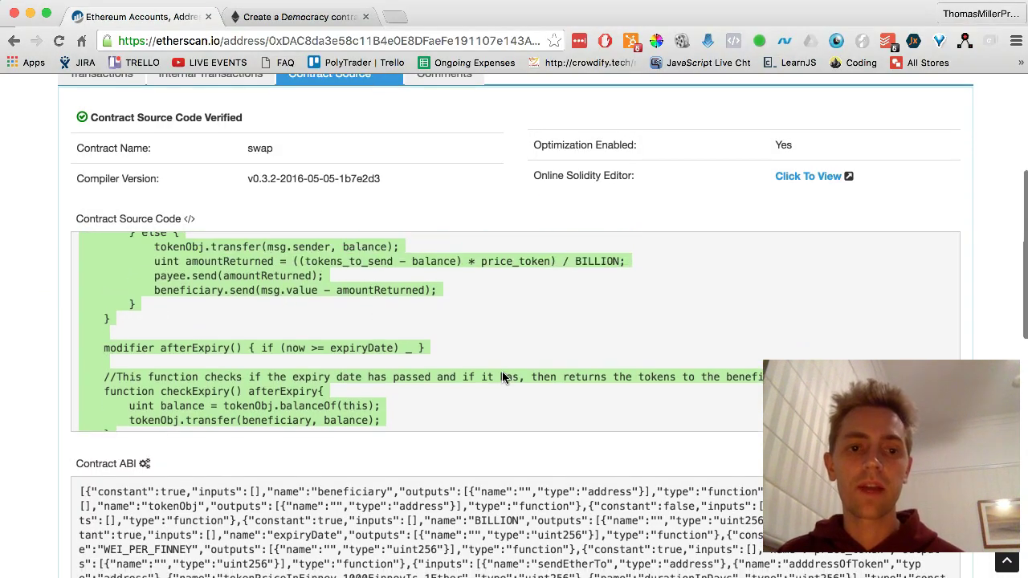
scroll(385, 338, "up", 1)
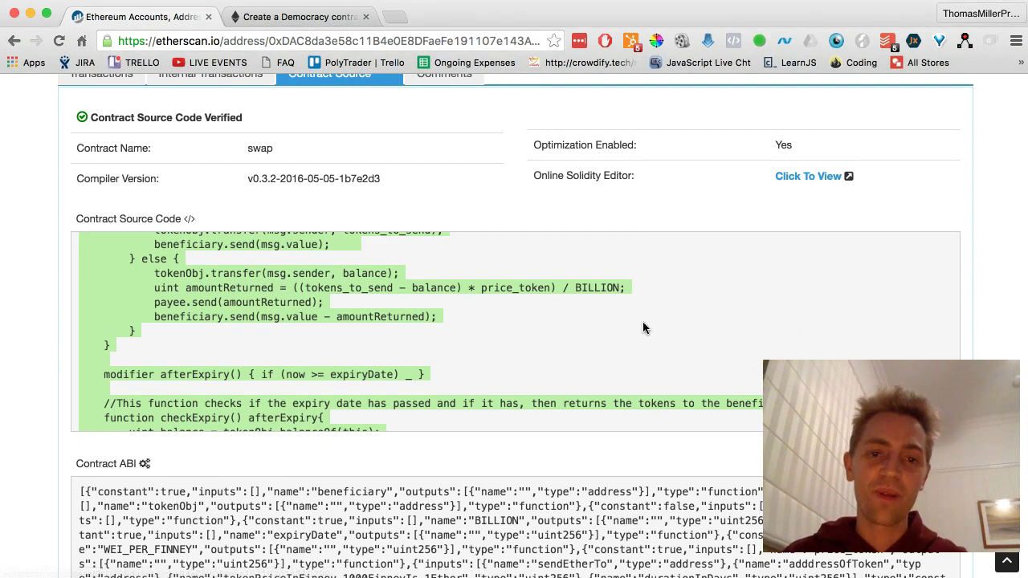
scroll(629, 362, "up", 5)
- Return to the verified contracts list and advance to page 3
left_click(13, 40)
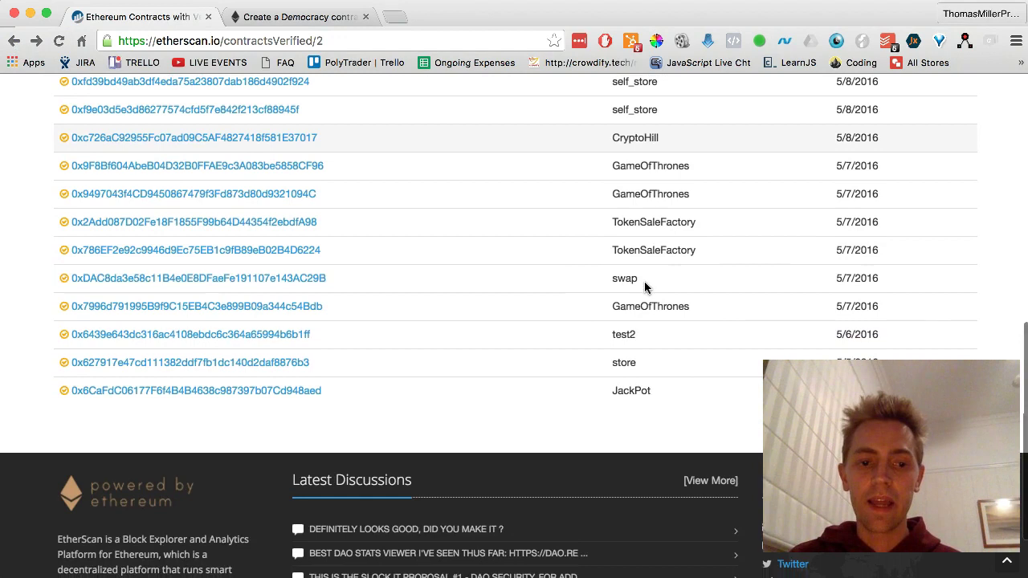
scroll(647, 286, "up", 5)
scroll(644, 287, "up", 3)
left_click(925, 217)
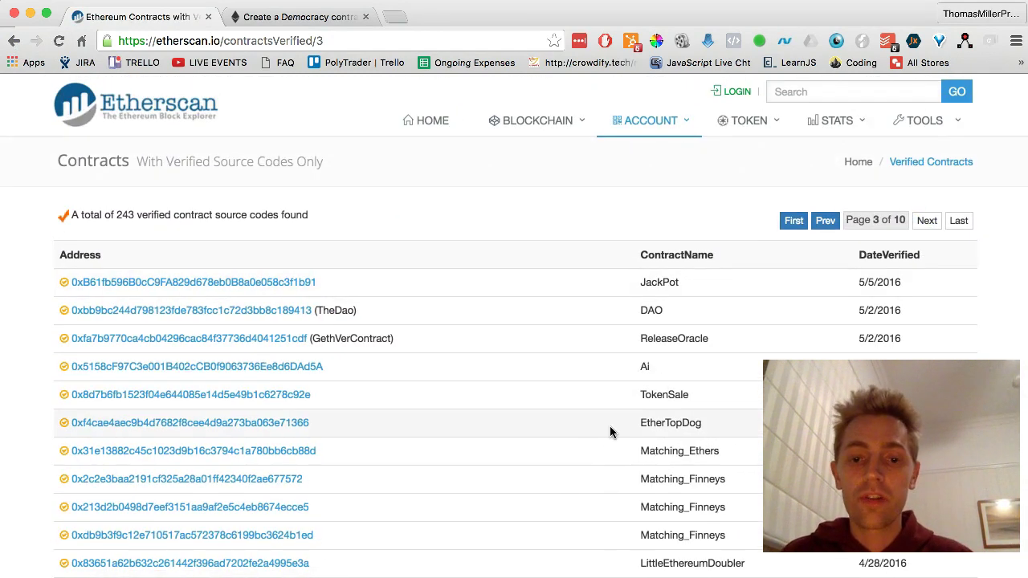
- Find the Token contract labelled DGD on page 3 and open it in a new browser tab
scroll(609, 426, "down", 1)
scroll(610, 426, "down", 10)
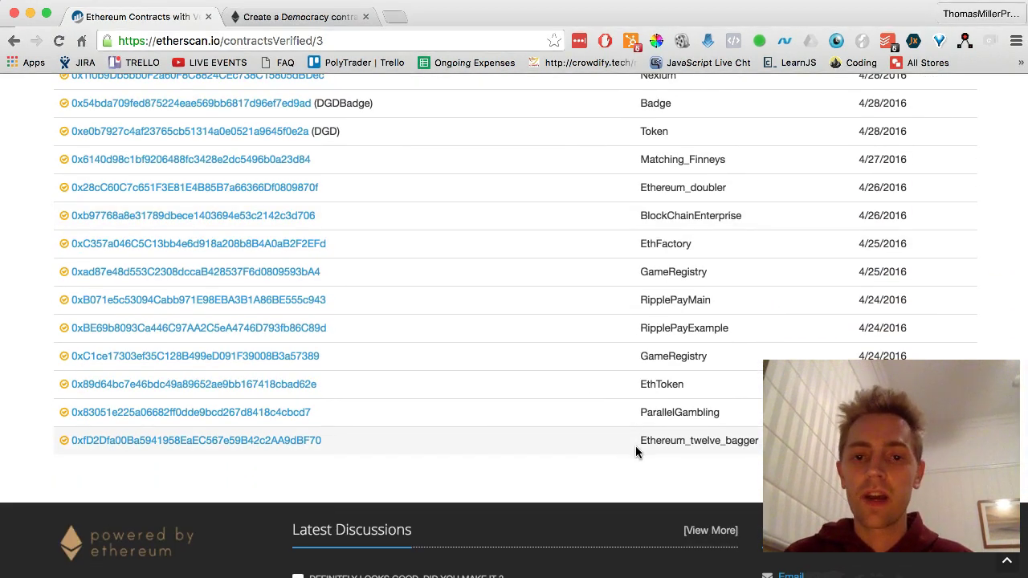
scroll(635, 452, "up", 4)
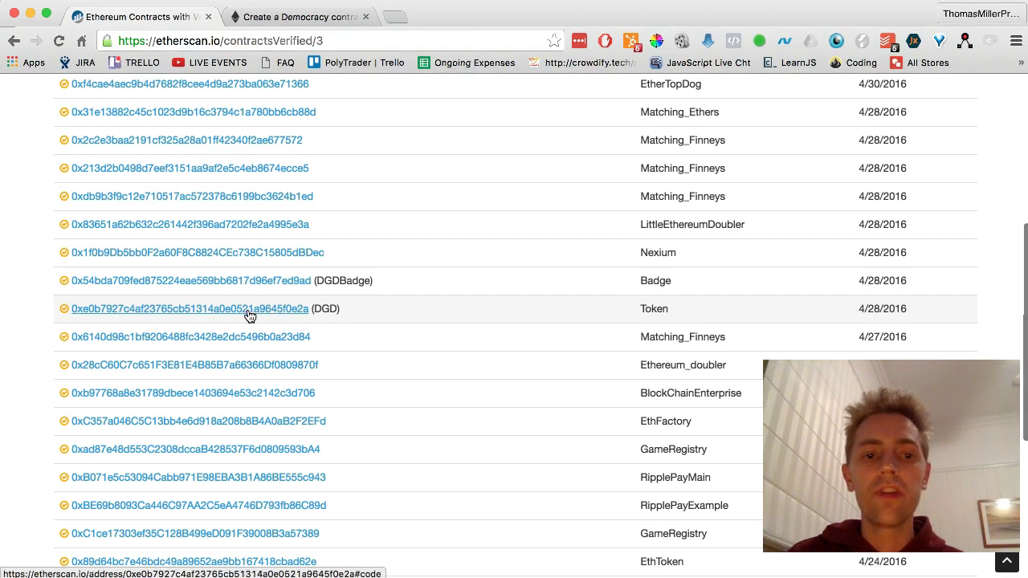
right_click(231, 316)
left_click(257, 315)
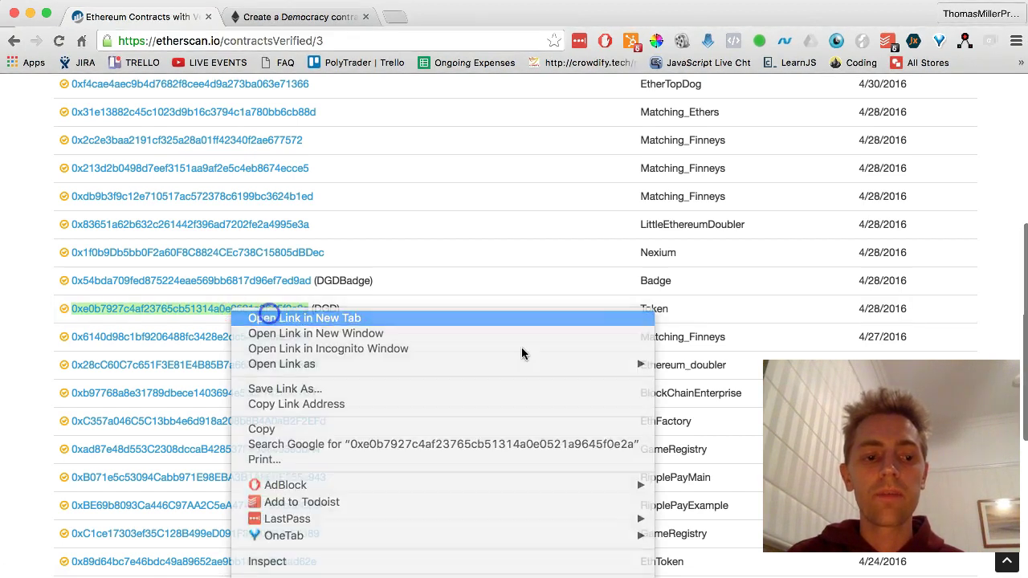
- Find the DAO contract labelled TheDao in the verified contracts list and open it in a new browser tab
scroll(617, 416, "down", 3)
scroll(760, 348, "up", 5)
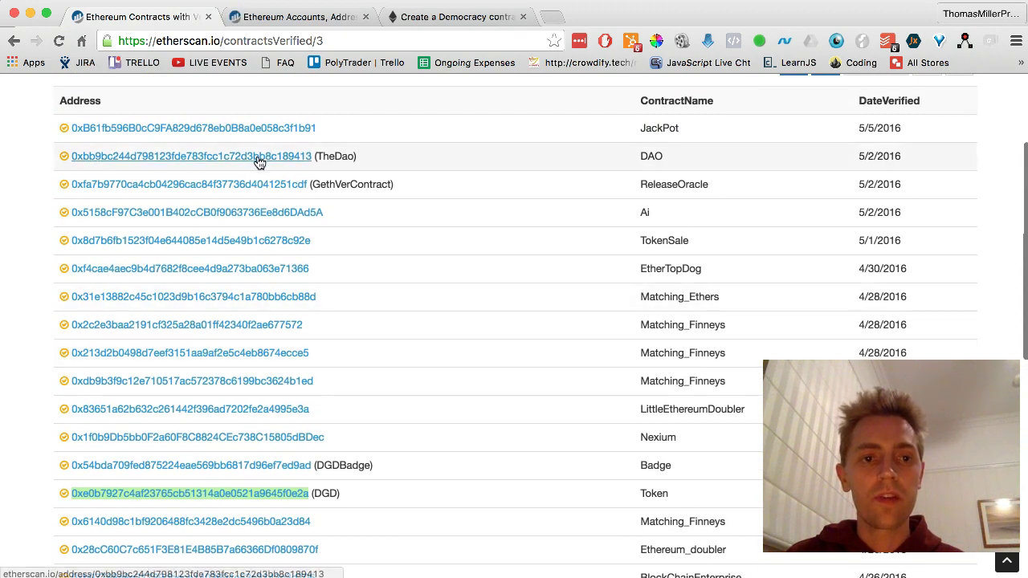
right_click(257, 158)
left_click(277, 165)
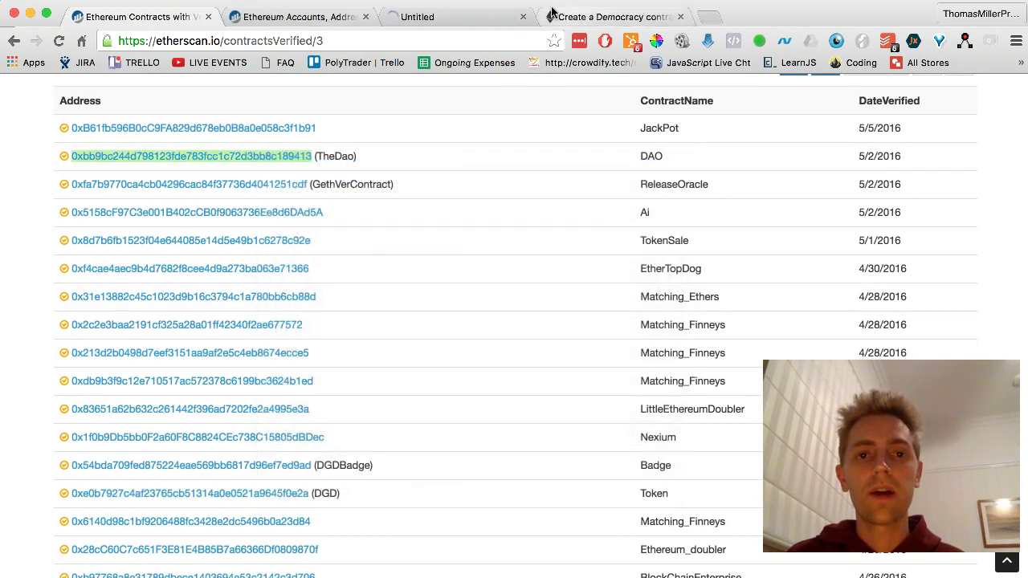
left_click(487, 18)
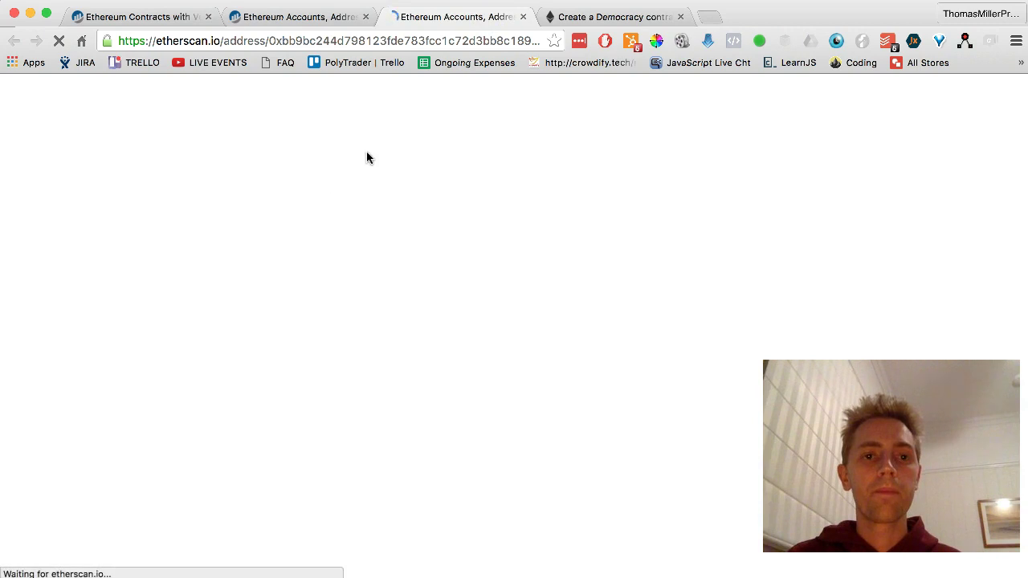
- Display the DAO contract's verified source code and copy all of it, from the opening comment to the final brace
left_click(329, 354)
scroll(335, 346, "down", 4)
scroll(239, 330, "down", 1)
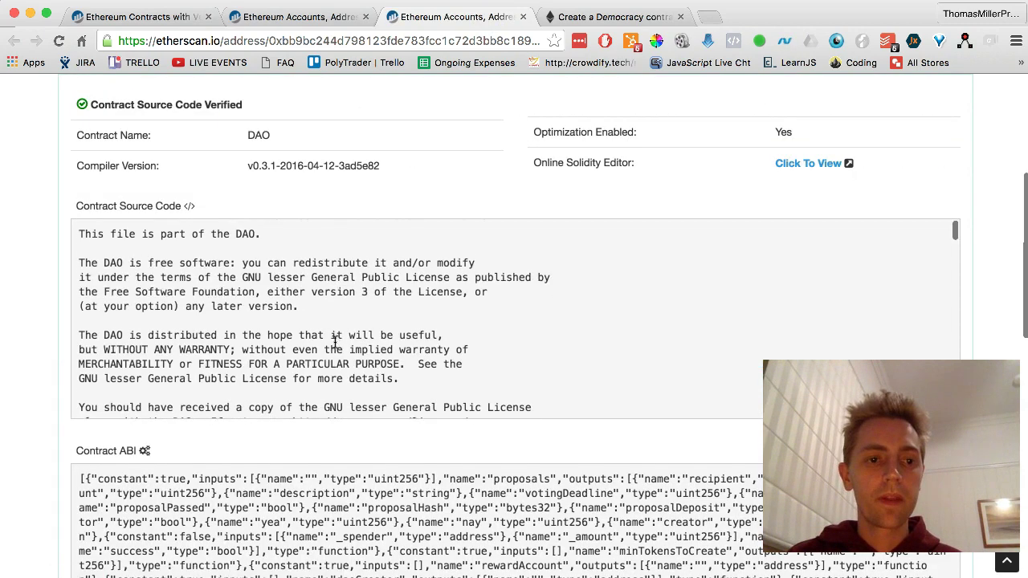
scroll(239, 330, "up", 1)
scroll(90, 272, "up", 1)
scroll(91, 272, "up", 1)
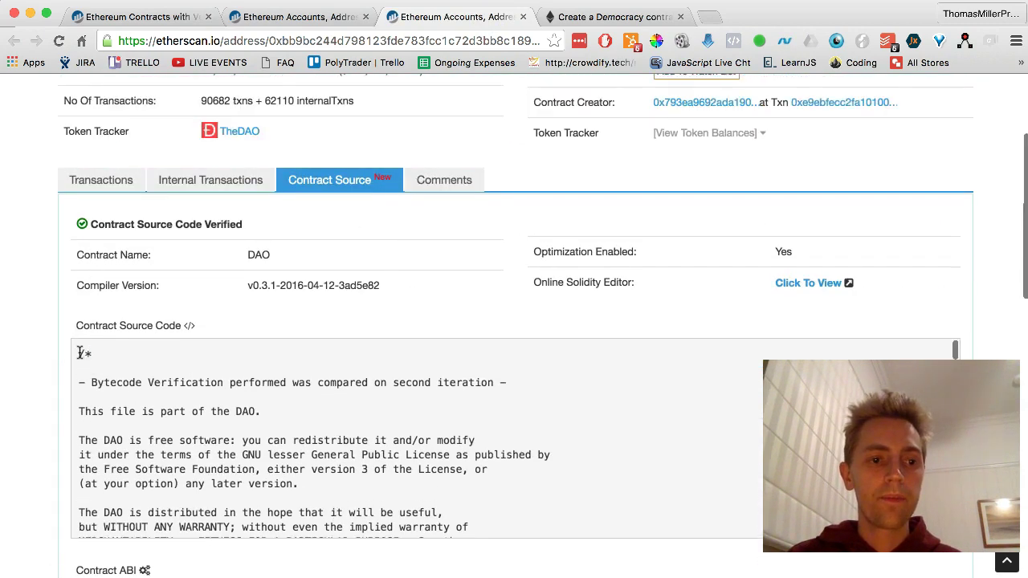
left_click_drag(80, 354, 206, 291)
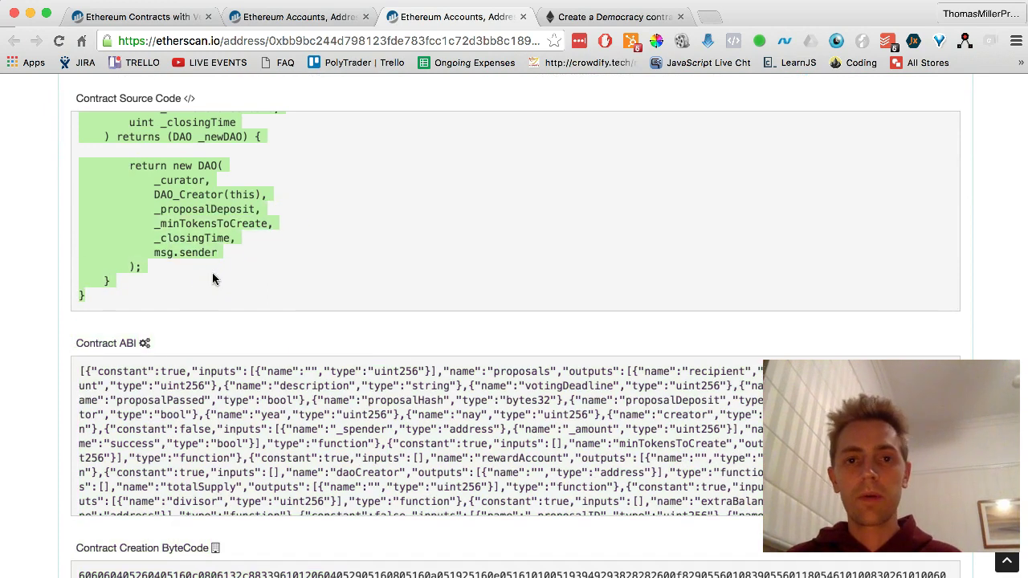
- Switch to Ethereum Wallet and replace the existing Solidity contract source with the copied DAO code
key("super+Tab")
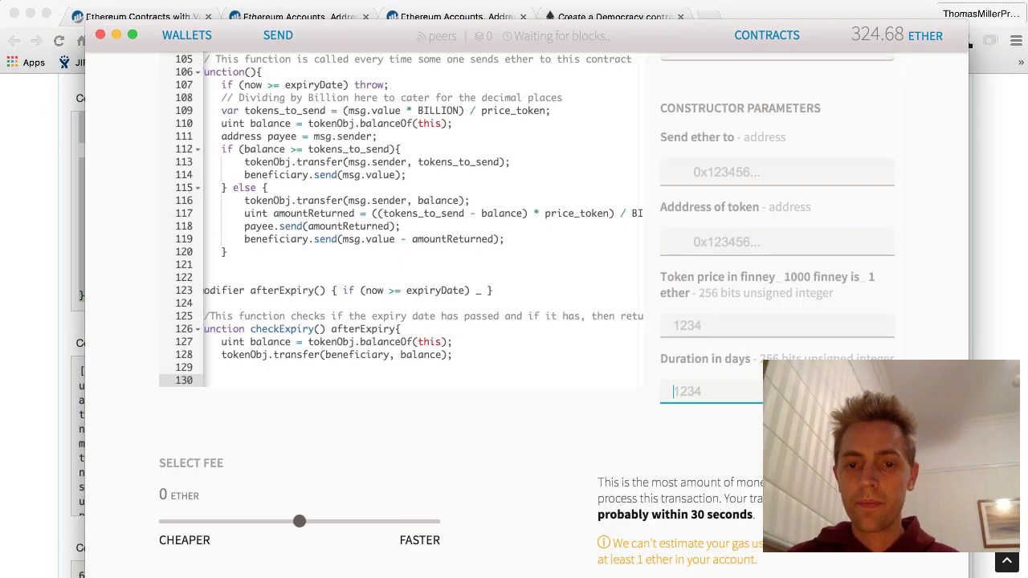
left_click(363, 262)
key("super+a")
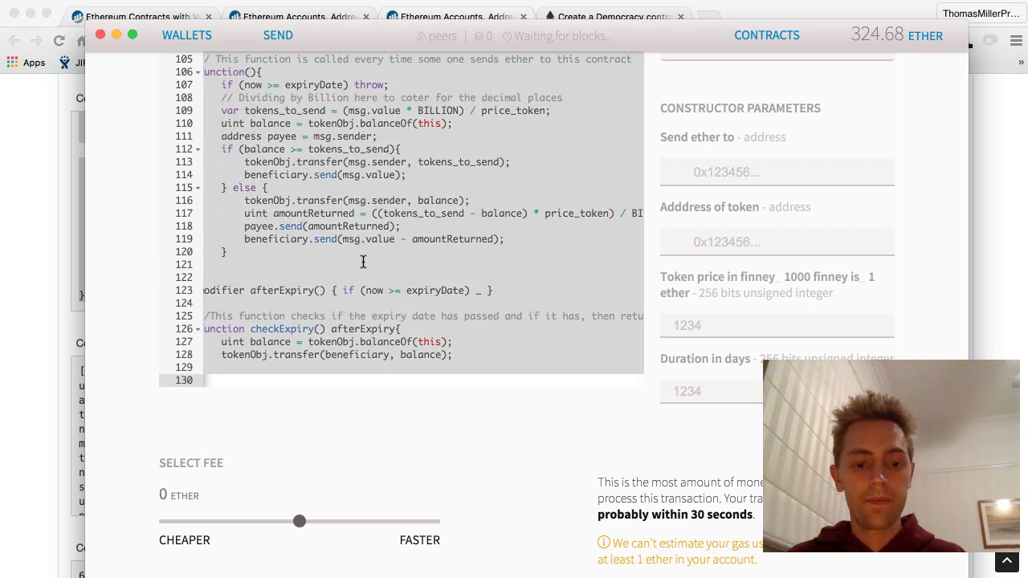
key("super+v")
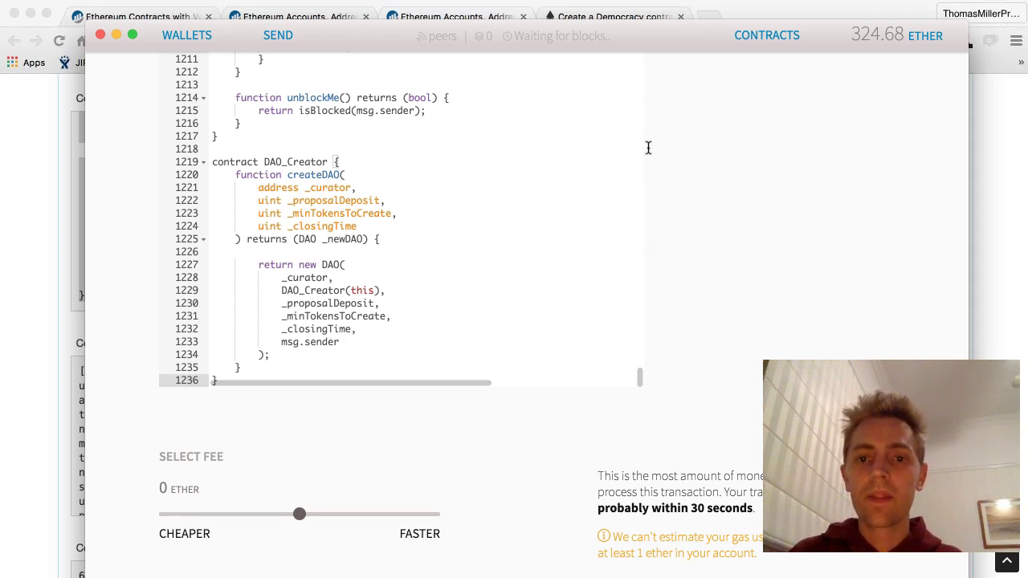
- Choose DAO as the contract to deploy and look over its constructor parameters
scroll(675, 169, "up", 10)
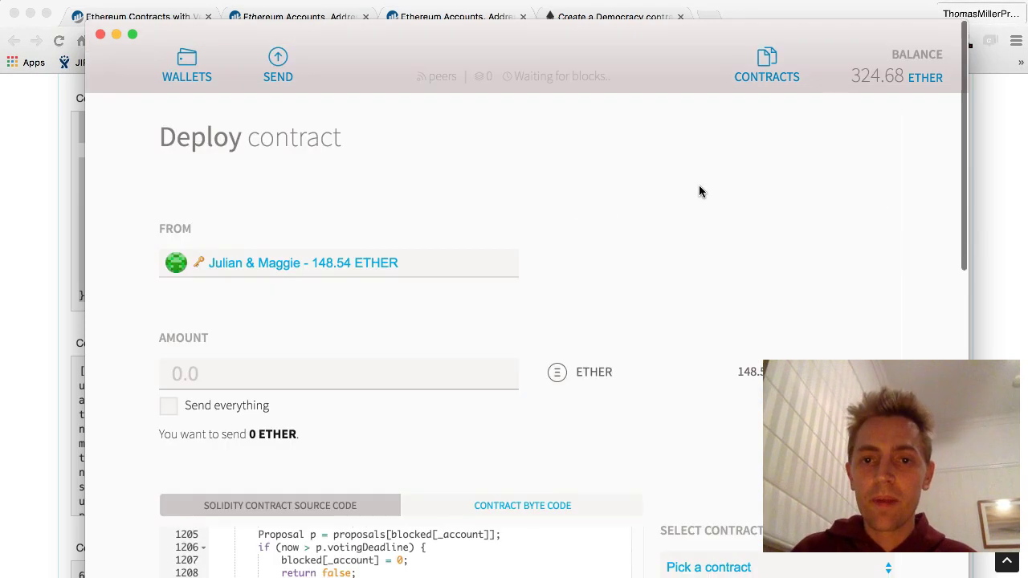
scroll(698, 186, "down", 7)
left_click(747, 189)
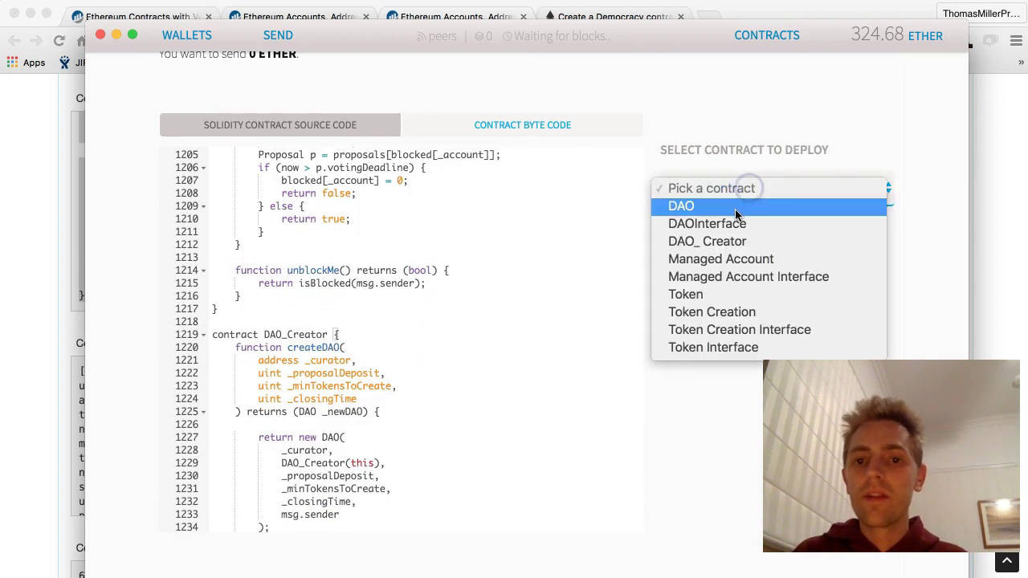
left_click(704, 211)
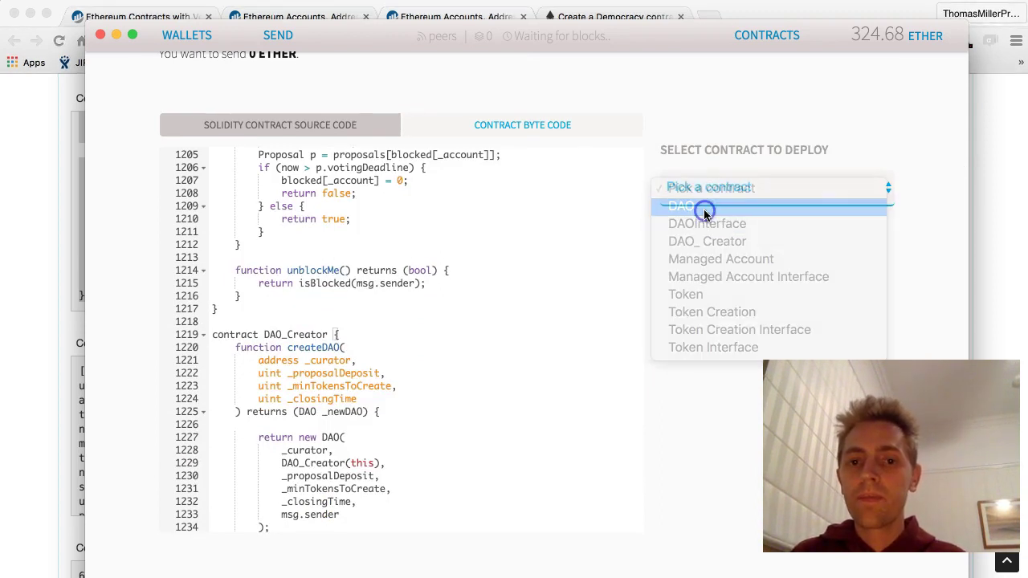
scroll(693, 368, "down", 4)
scroll(693, 367, "up", 4)
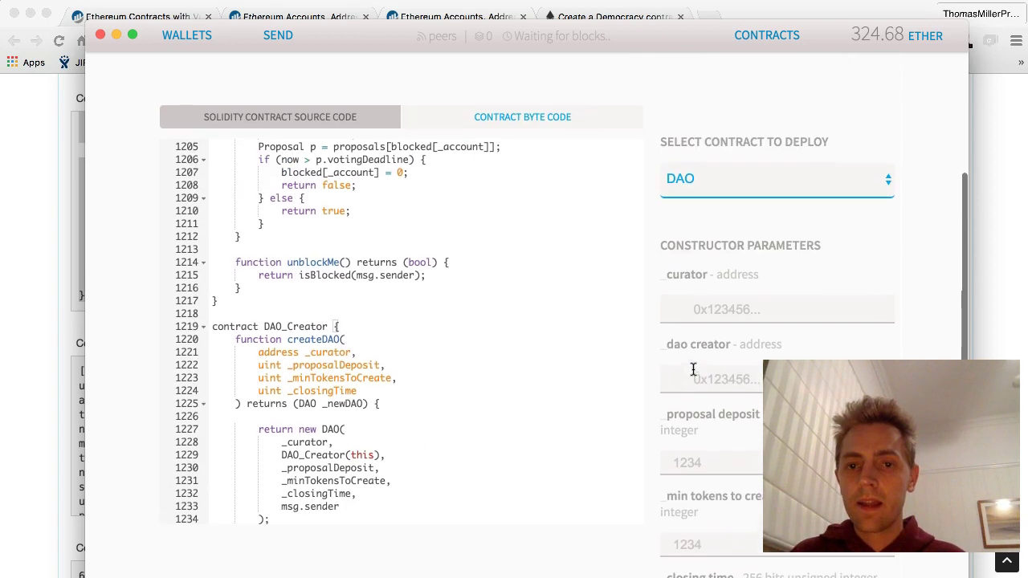
- Switch the contract to deploy to DAOInterface and then DAO_ Creator to check each for constructor parameters
left_click(732, 183)
left_click(732, 199)
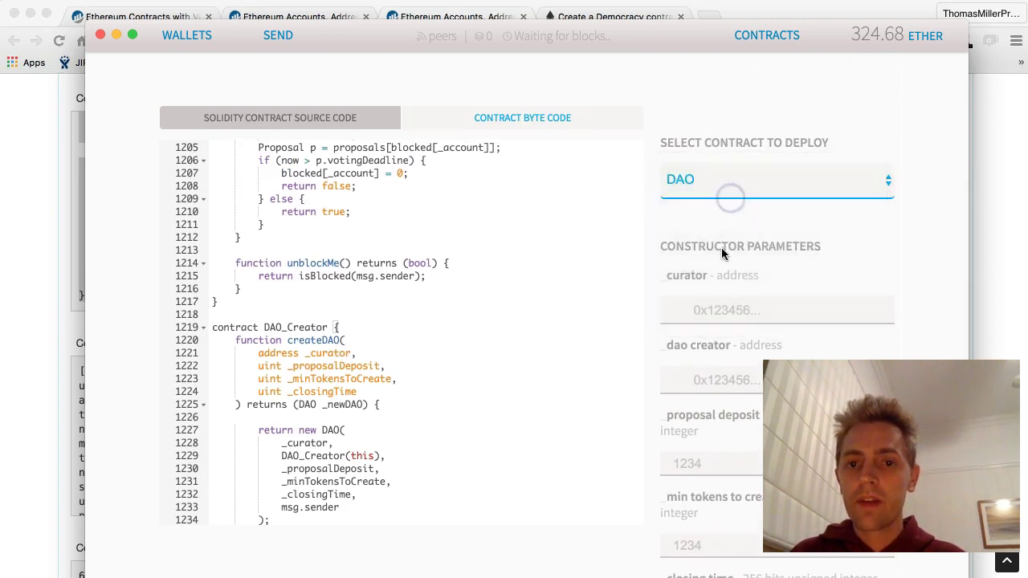
scroll(695, 379, "down", 1)
left_click(711, 184)
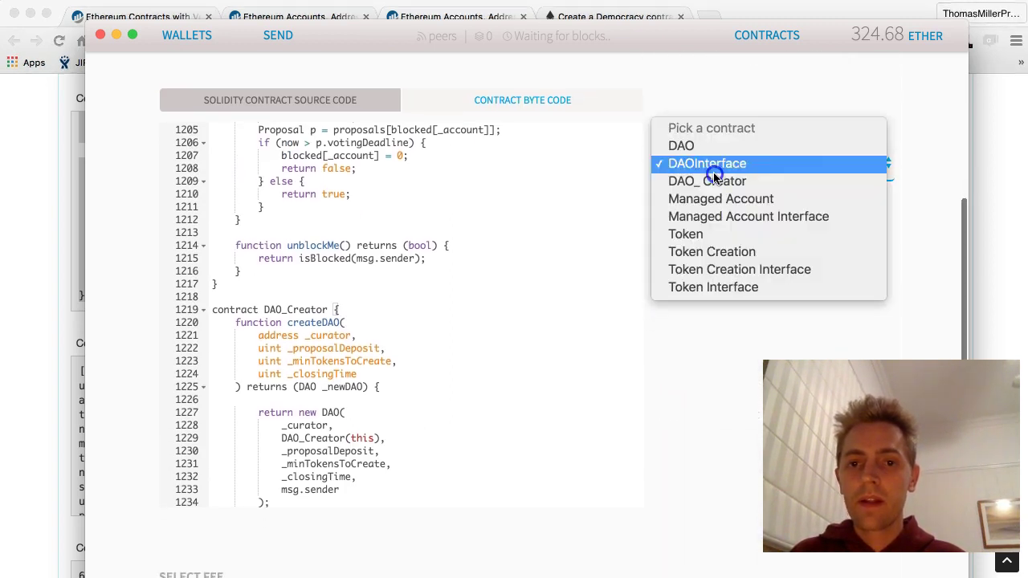
left_click(714, 181)
left_click(685, 332)
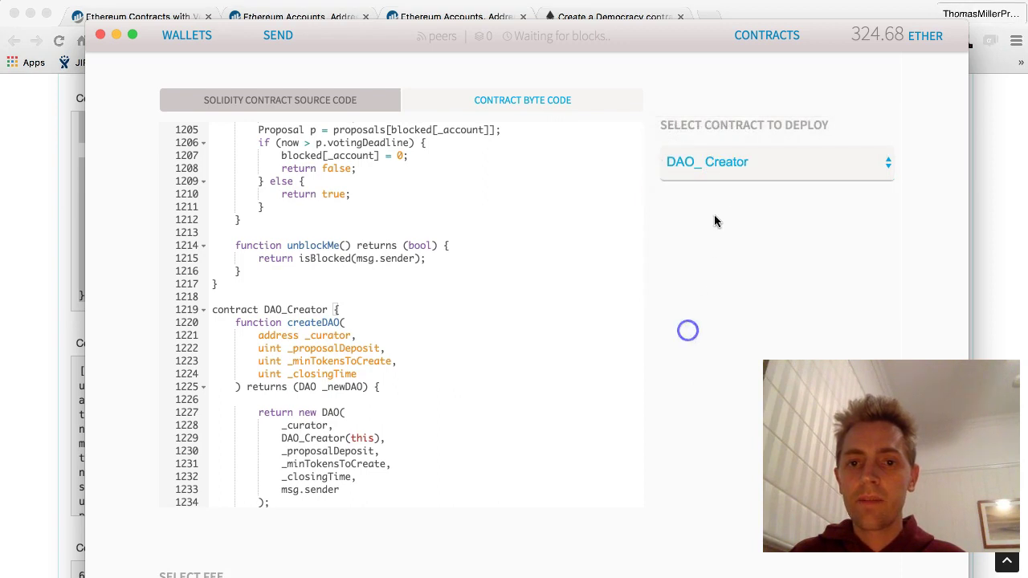
- Switch the contract to deploy to Managed Account and then Managed Account Interface, checking each one's constructor parameters
left_click(717, 158)
left_click(720, 179)
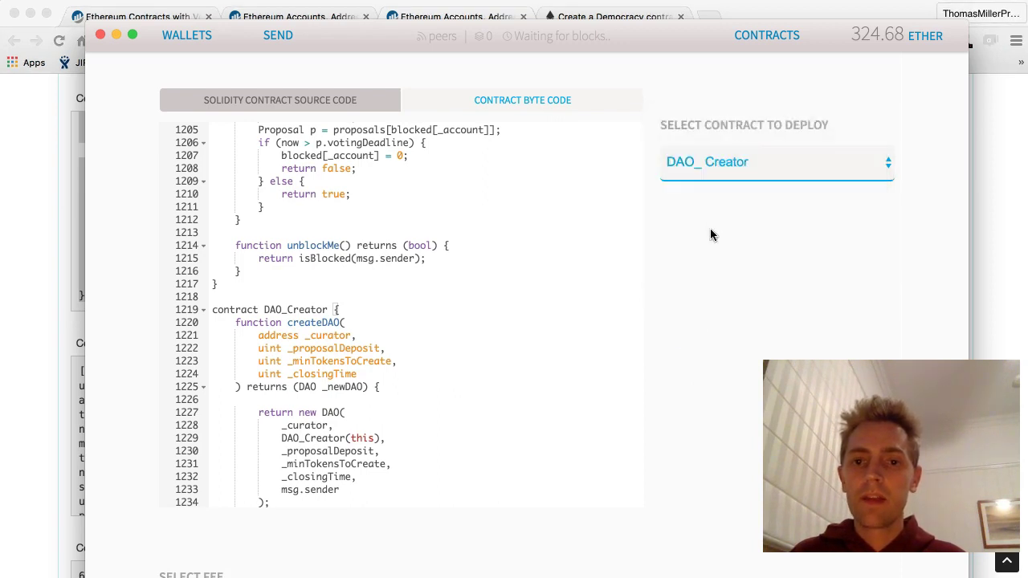
scroll(722, 161, "down", 1)
left_click(721, 158)
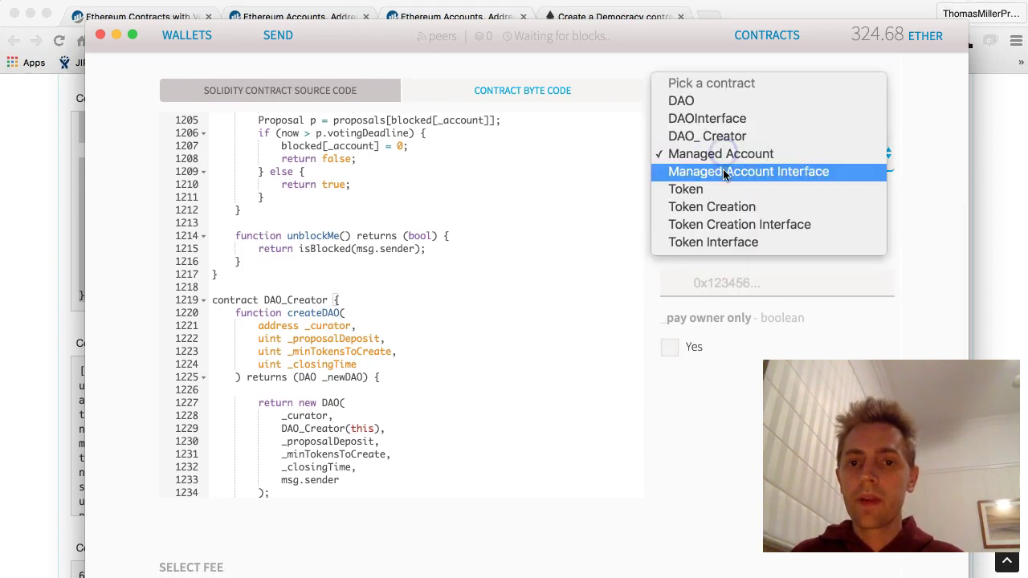
left_click(723, 171)
- Switch the contract to deploy to Token and then Token Creation, and review their constructor parameters
left_click(720, 160)
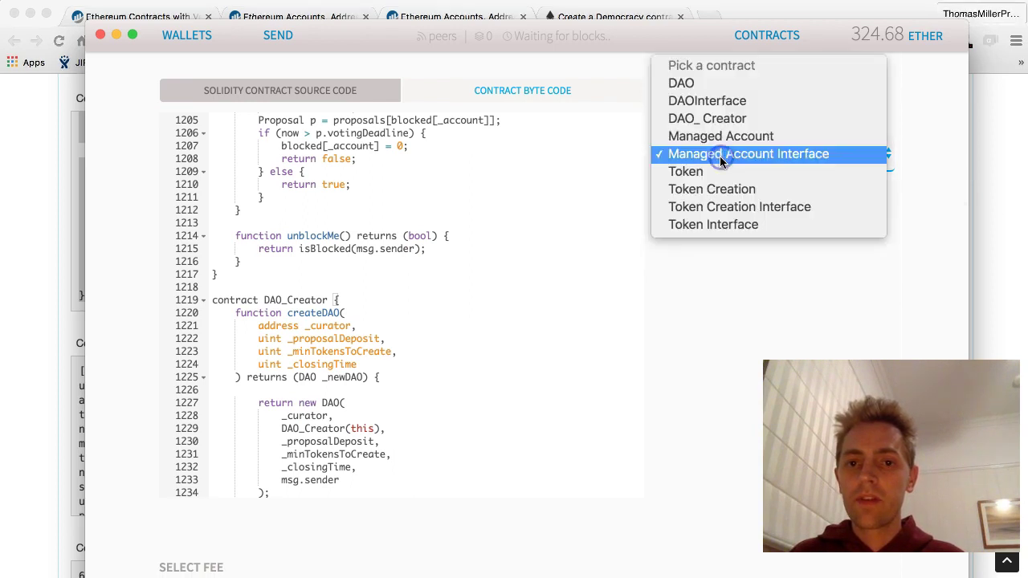
left_click(721, 170)
left_click(741, 160)
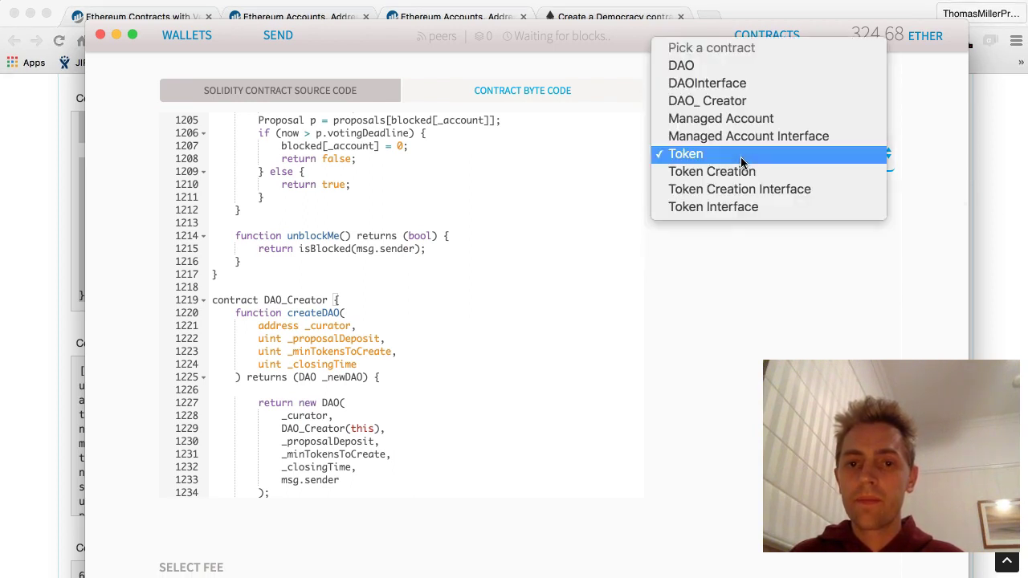
left_click(741, 184)
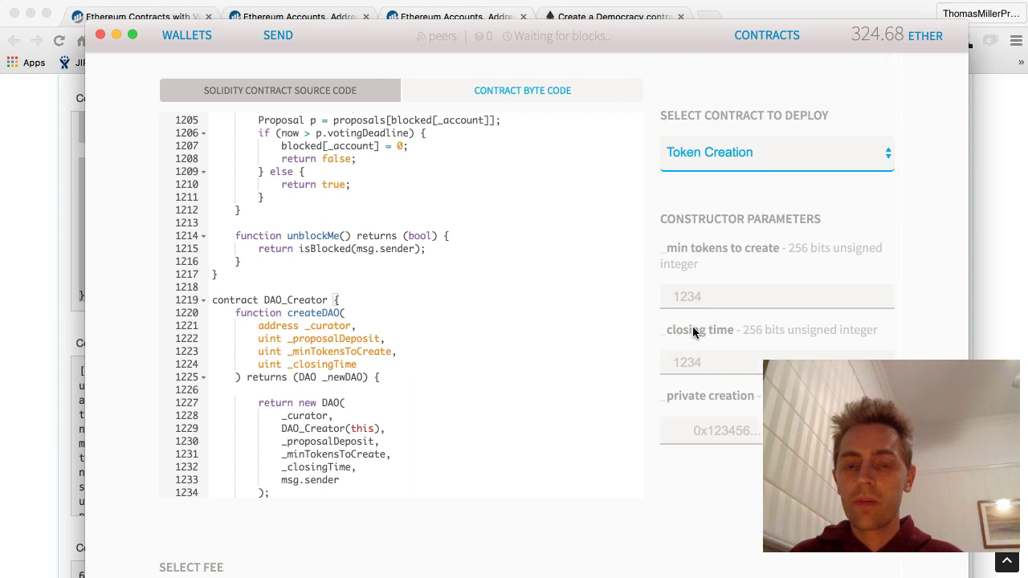
scroll(678, 329, "down", 1)
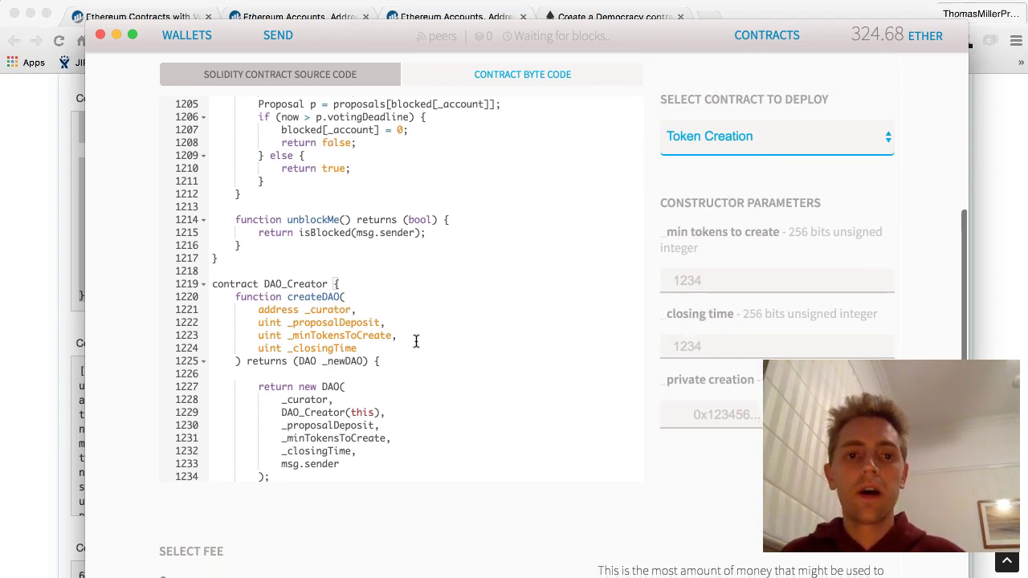
- Look over the list of deployable contracts and the DAO source code they come from
left_click(729, 140)
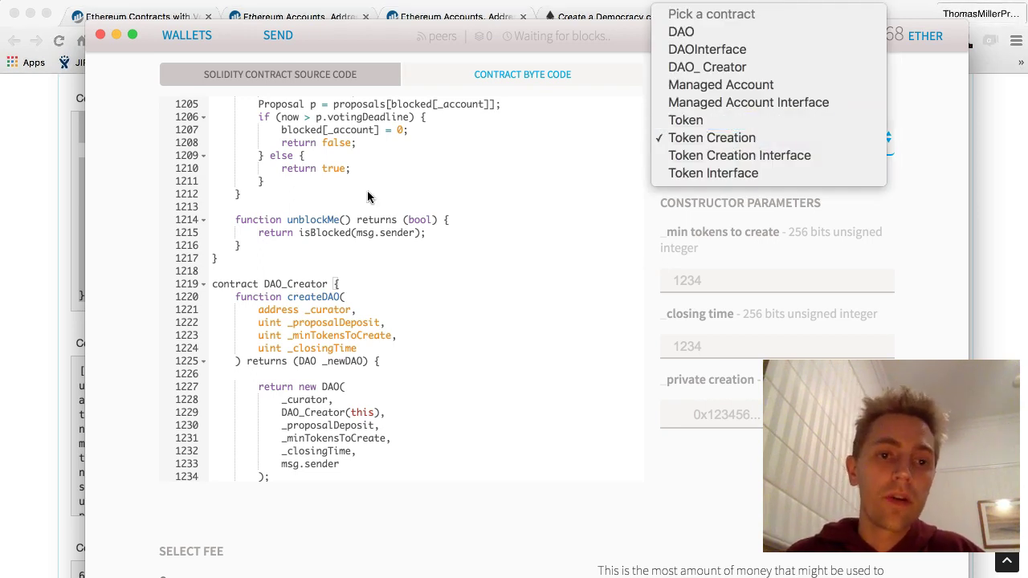
left_click(395, 281)
scroll(379, 193, "up", 5)
scroll(378, 193, "down", 5)
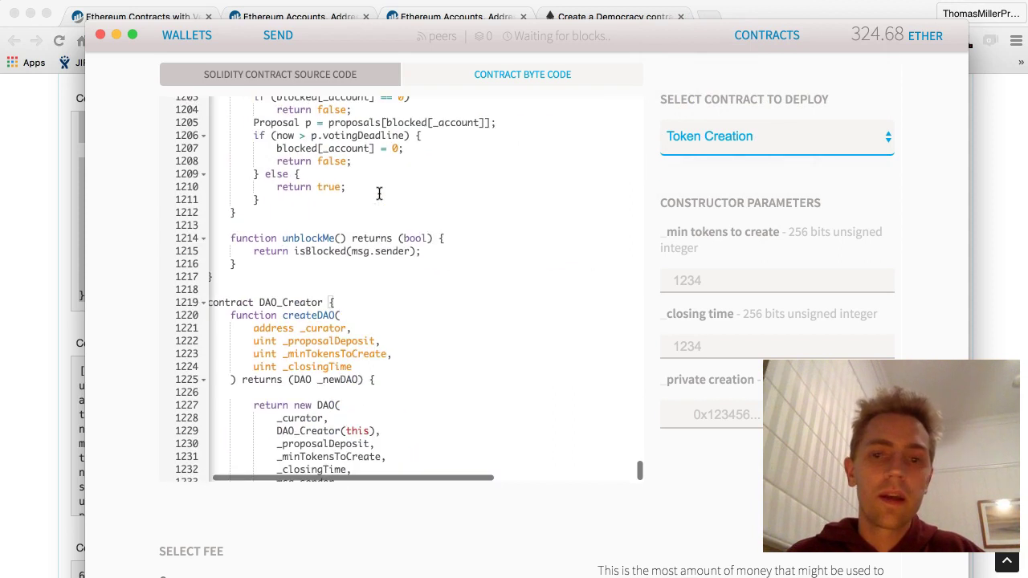
- Switch the contract to deploy to Token Creation Interface and then Token Interface, and look back through the DAO source
left_click(782, 146)
left_click(777, 156)
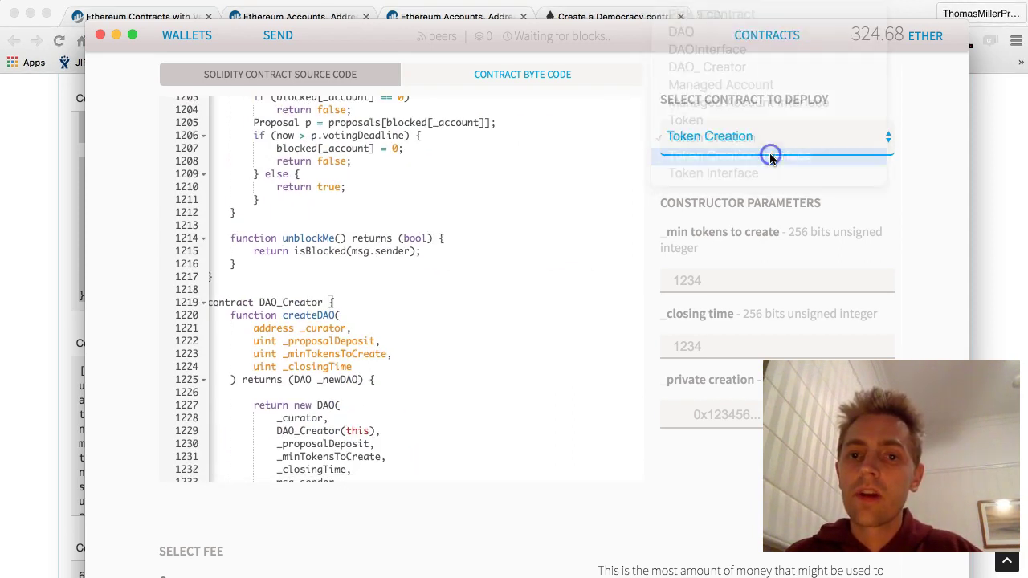
left_click(742, 144)
left_click(742, 157)
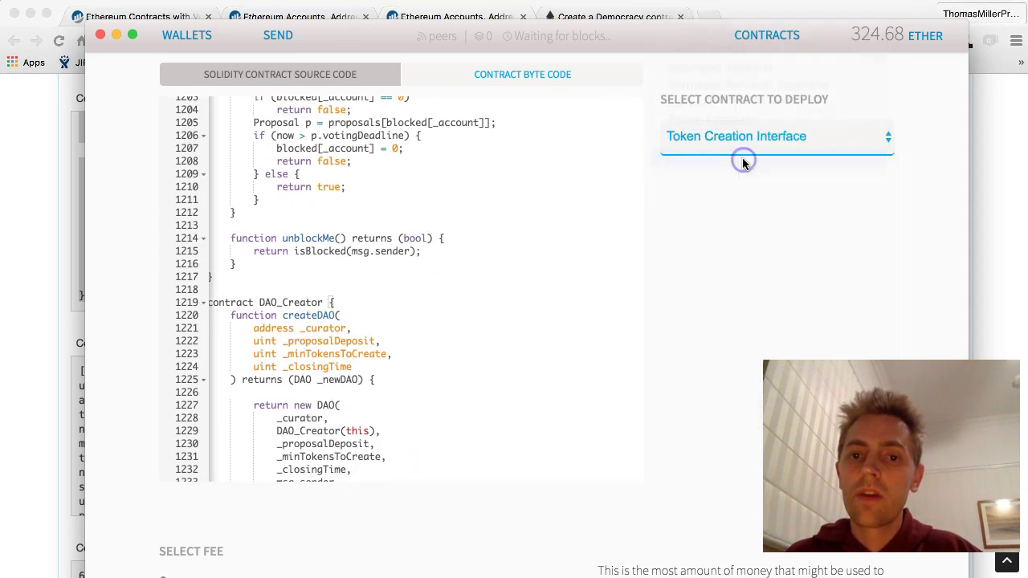
scroll(586, 392, "up", 2)
scroll(585, 392, "up", 10)
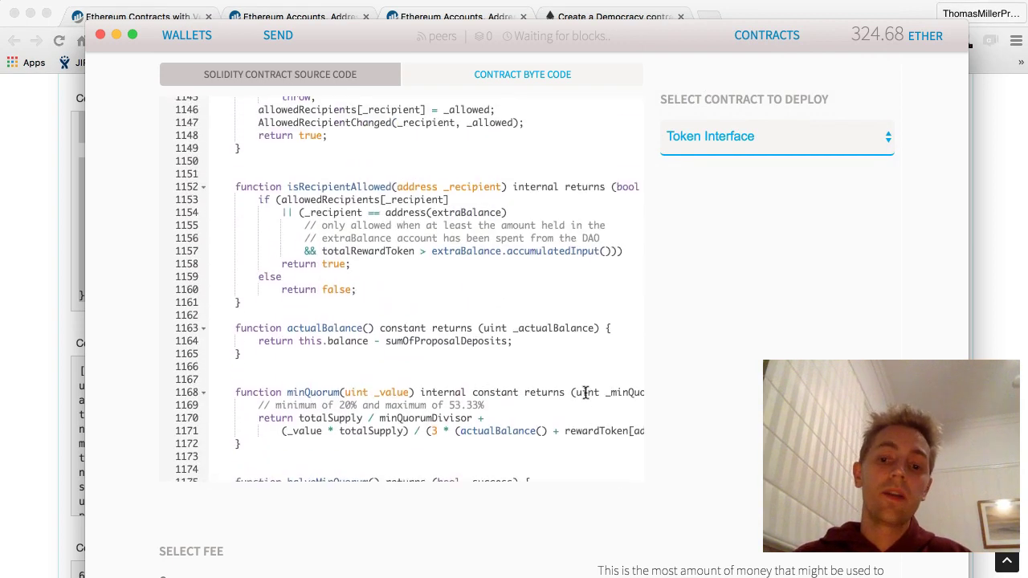
- Switch back to Etherscan in Chrome and return to the DAO contract's verification details above its source code
left_click(32, 298)
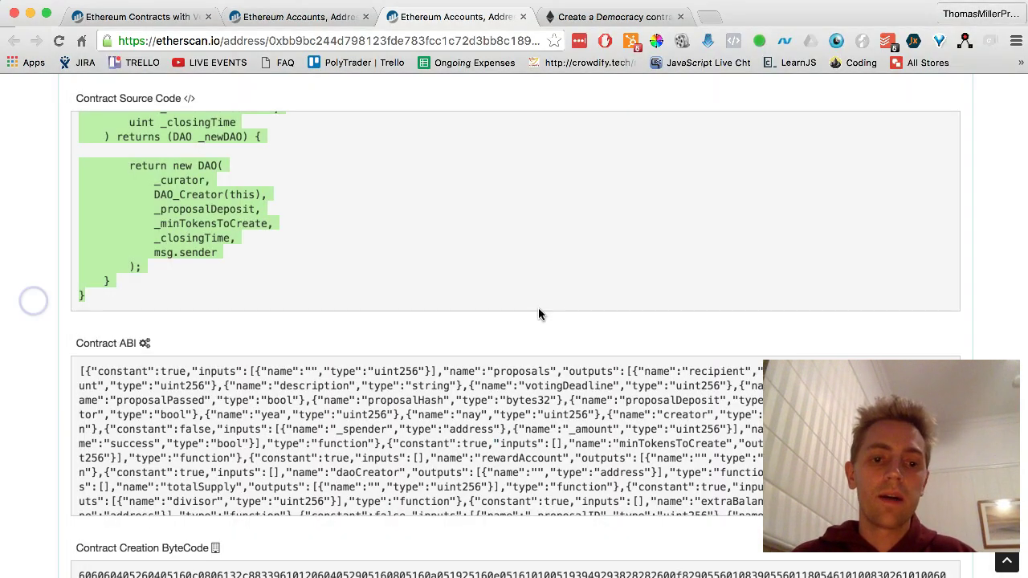
scroll(548, 432, "up", 3)
scroll(547, 432, "up", 5)
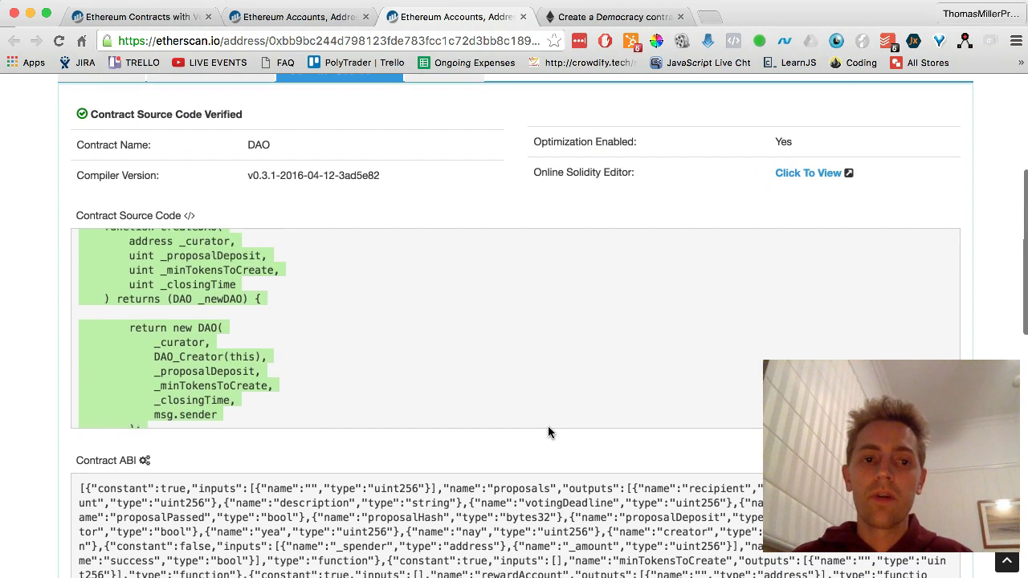